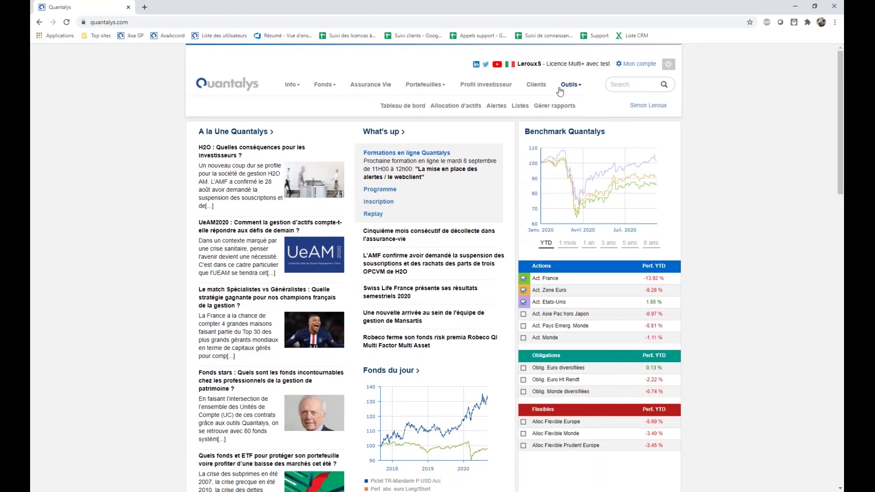
Open Outils > Alertes, browse each alert section, and list the Volatilité 1 an > 6,00% alert's funds.
click(496, 106)
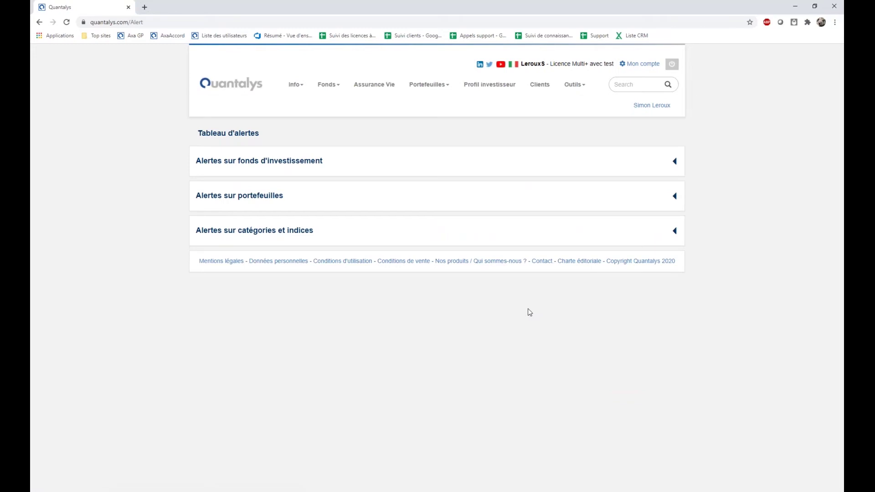
click(269, 168)
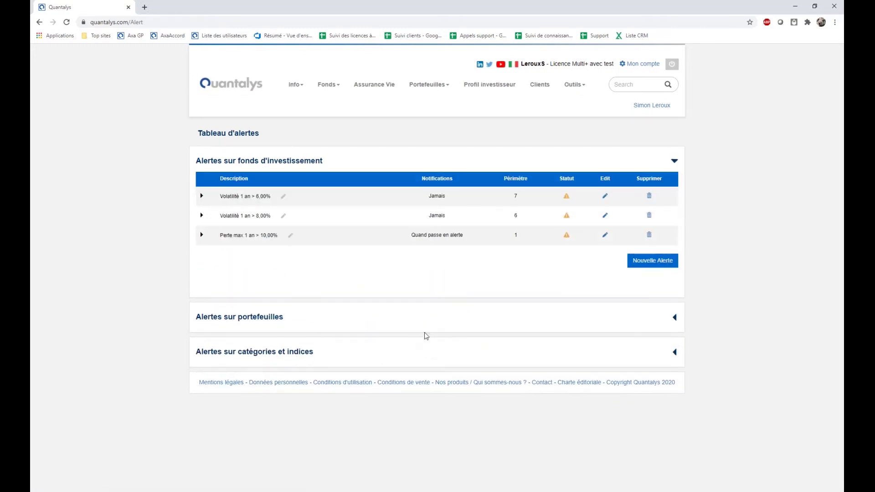
click(244, 323)
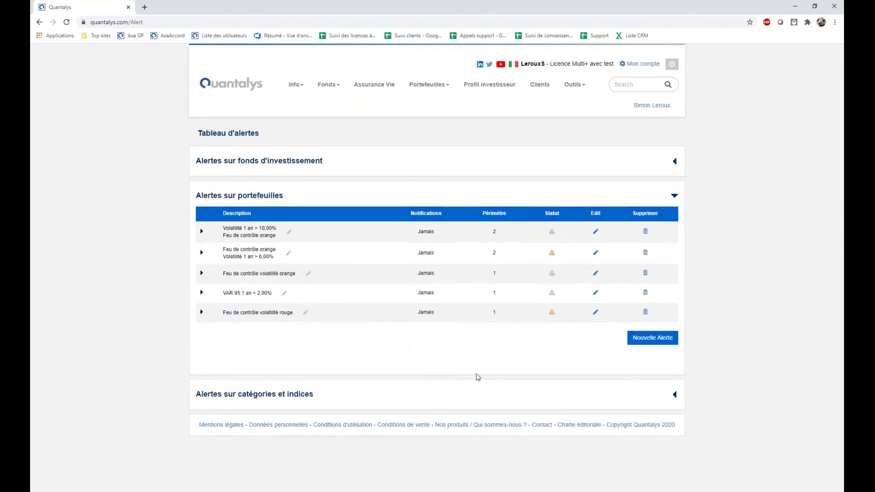
click(231, 396)
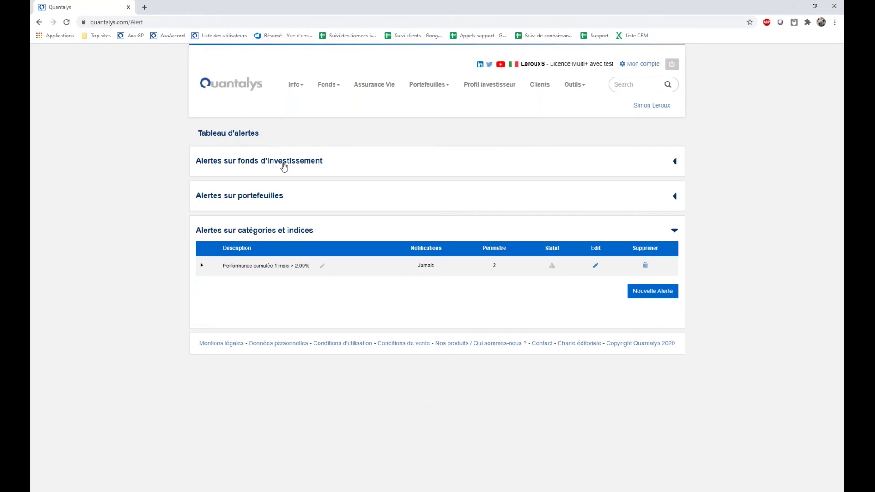
click(284, 166)
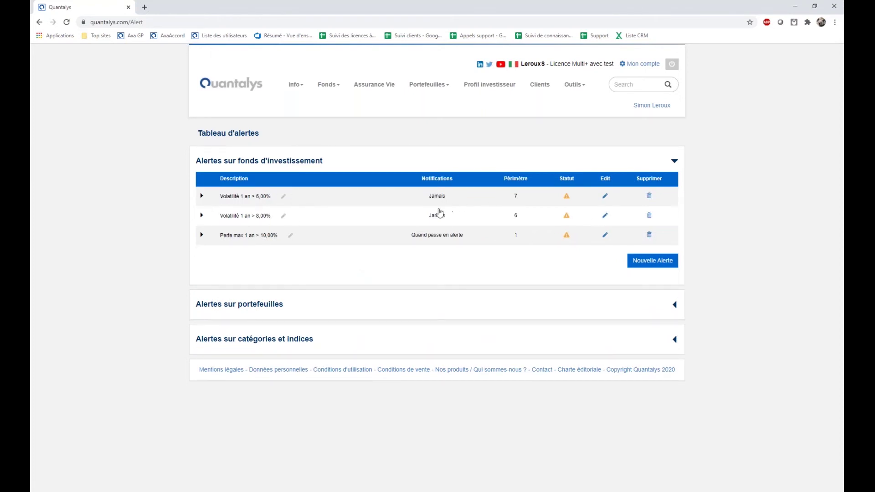
click(566, 199)
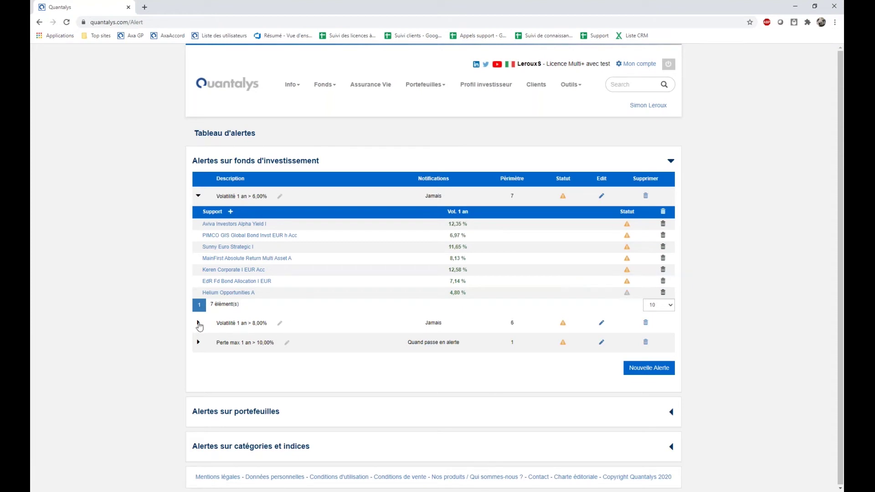
Collapse the seven-fund sub-table under the first fund alert row.
click(200, 197)
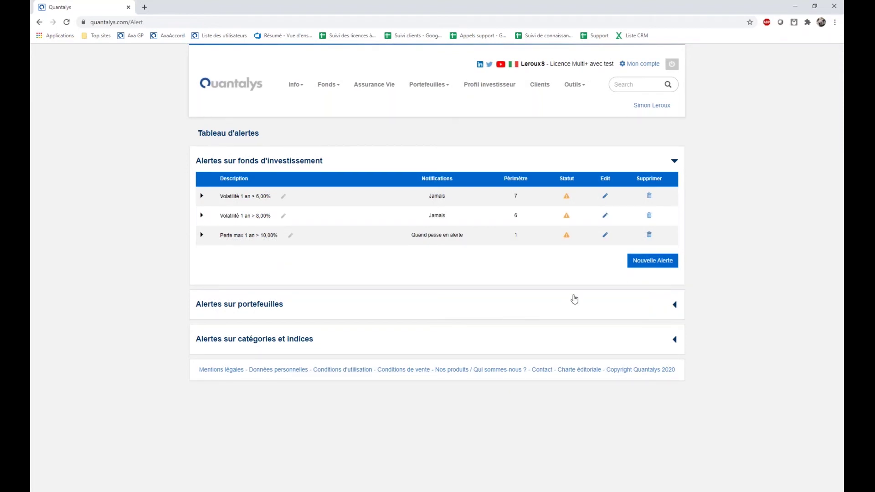
Open a blank Nouvelle Alerte form and highlight its Fonds, Critères and E-mail d'alerte headings.
click(663, 269)
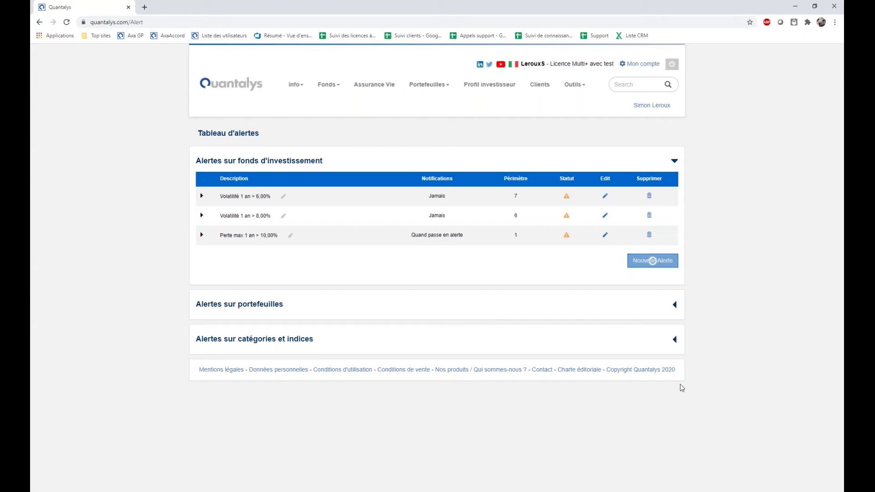
scroll(682, 387, down, 3)
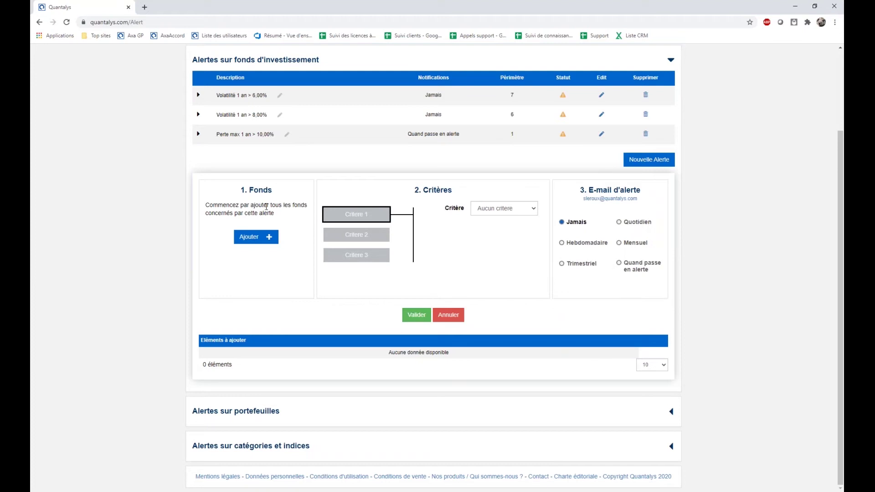
drag(244, 190, 274, 190)
drag(414, 191, 463, 194)
drag(588, 190, 652, 191)
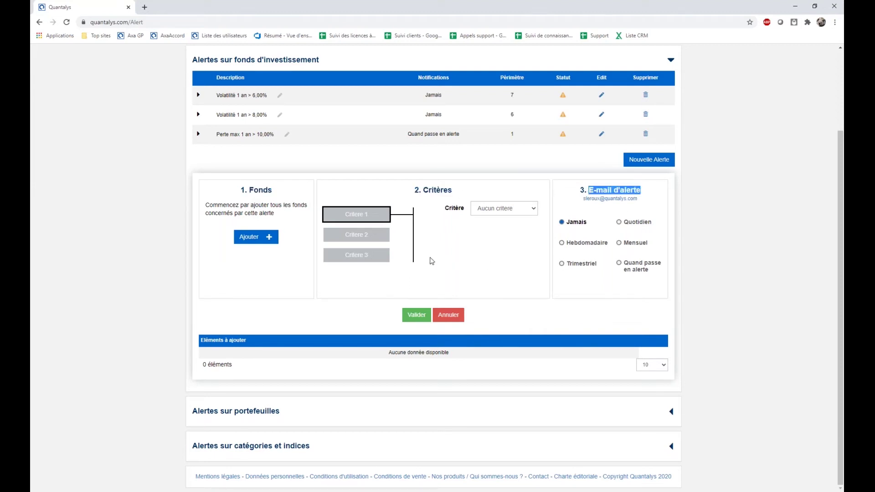
Look through the Ajouter options for adding funds by category, portfolio and saved list.
click(262, 244)
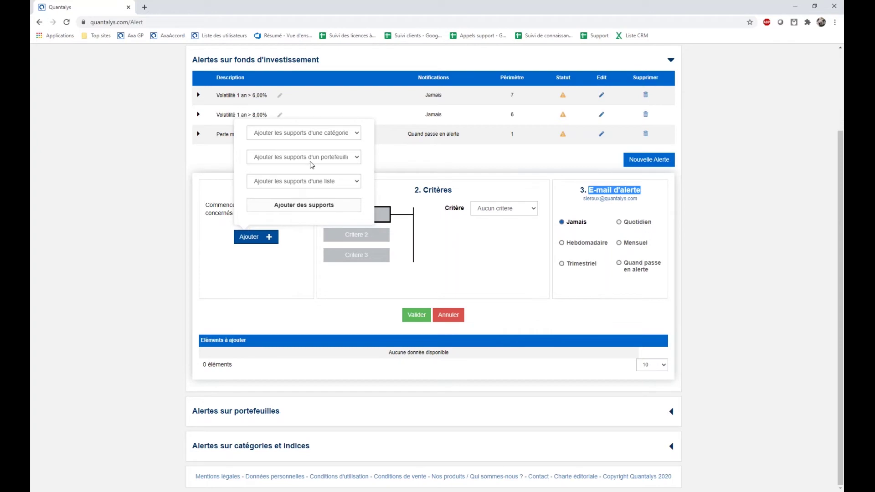
click(311, 137)
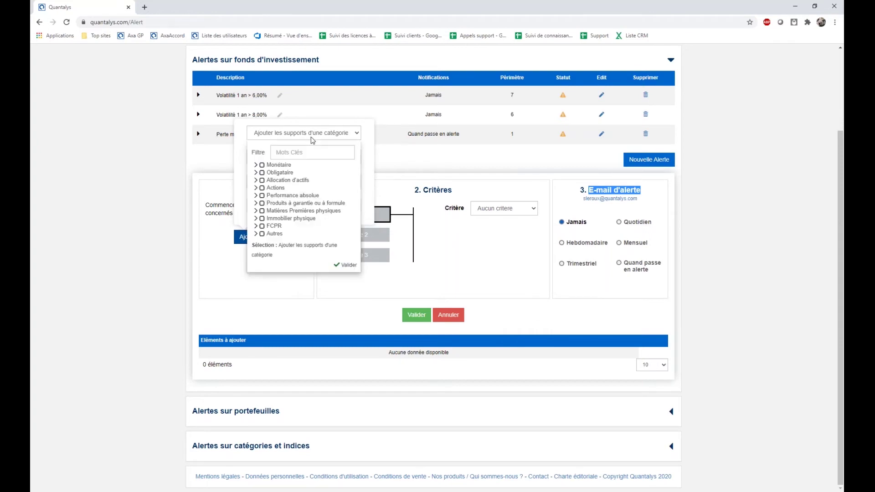
click(366, 172)
click(340, 159)
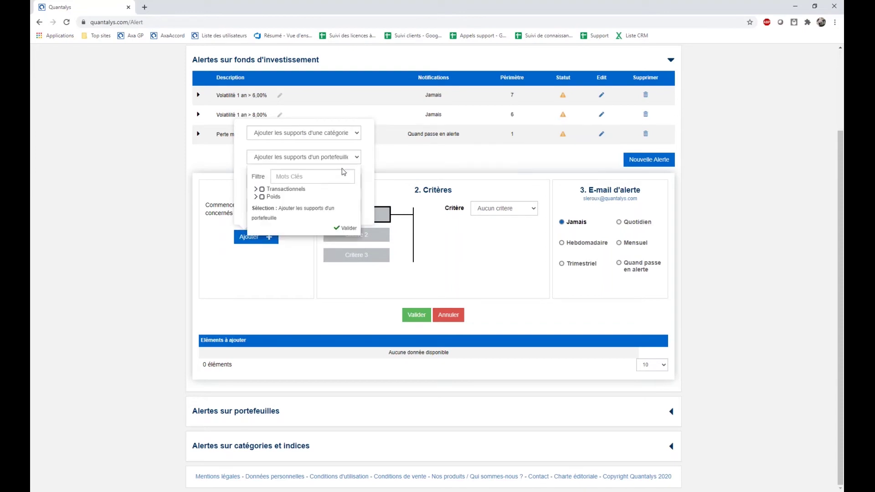
click(366, 183)
click(334, 182)
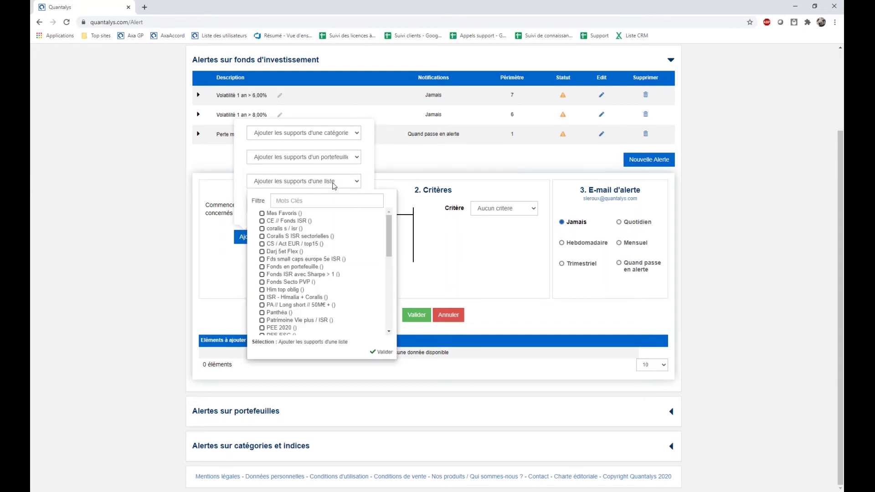
click(244, 189)
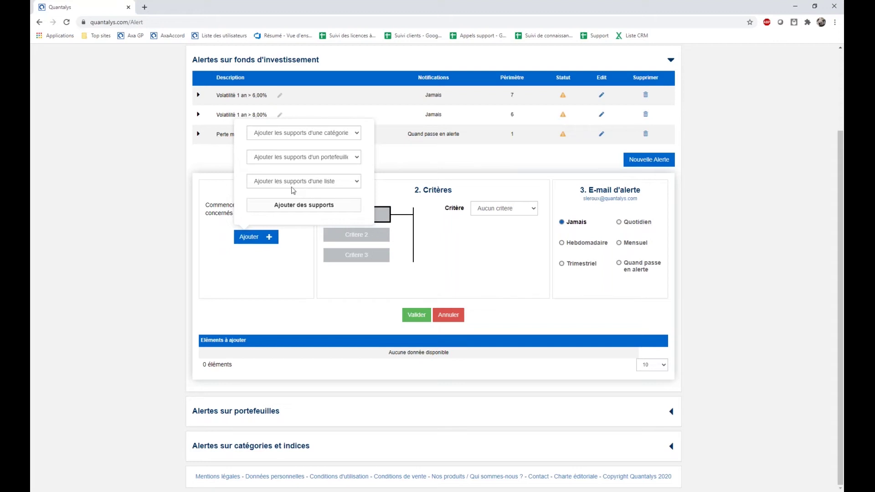
Add the Actions > Actions Sectorielles > Technologies category to the alert's funds.
click(299, 134)
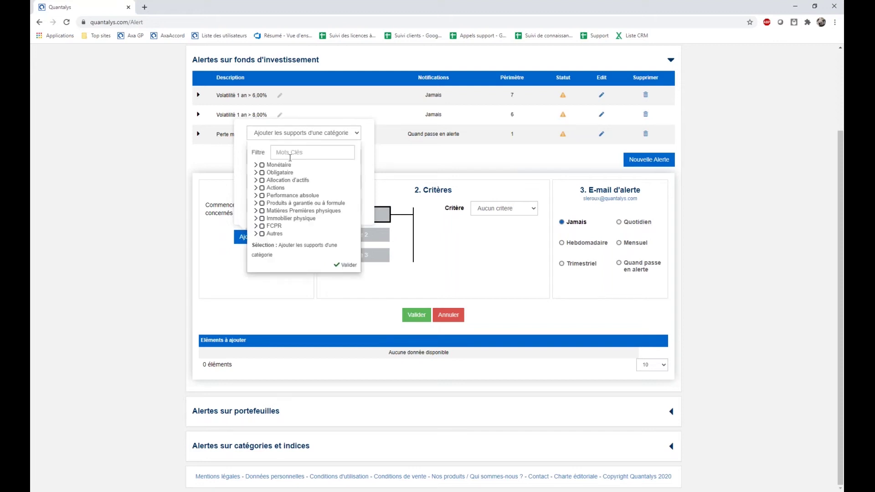
click(255, 188)
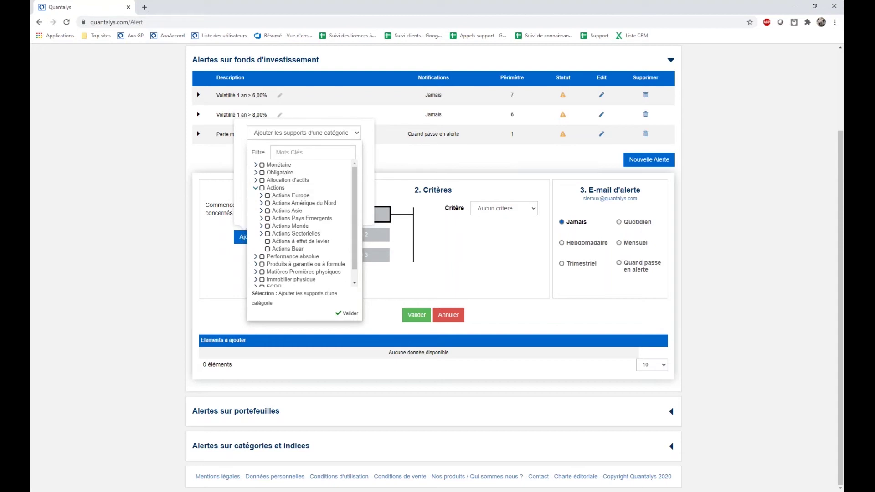
click(261, 233)
scroll(338, 237, down, 1)
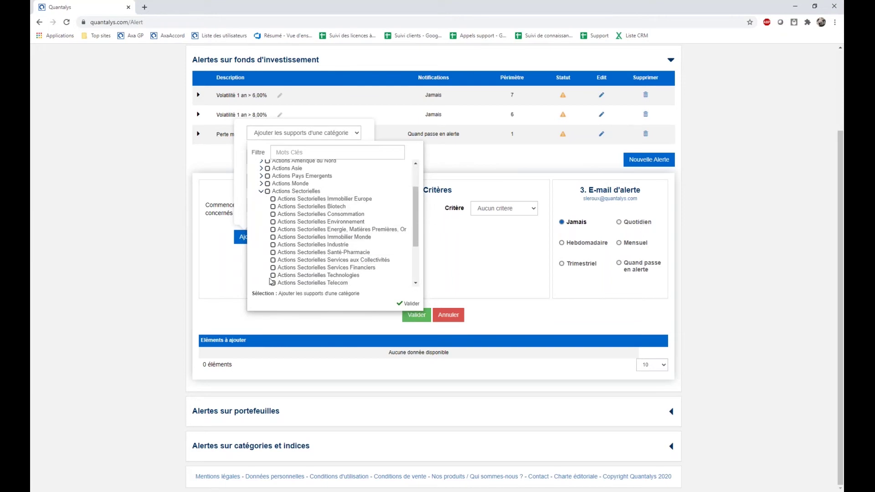
click(273, 276)
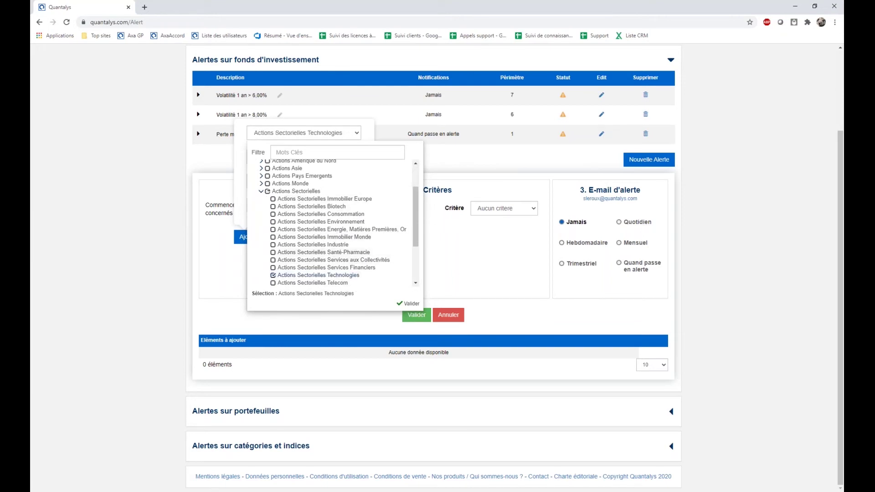
click(474, 270)
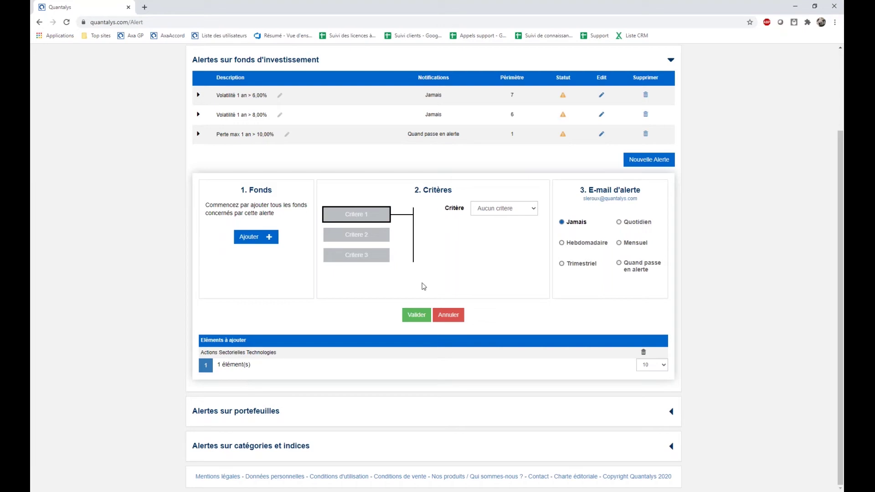
Set criterion 1 to Ratio de Sharpe, Durée 3 ans, Opérateur >, Valeur 1.
click(497, 211)
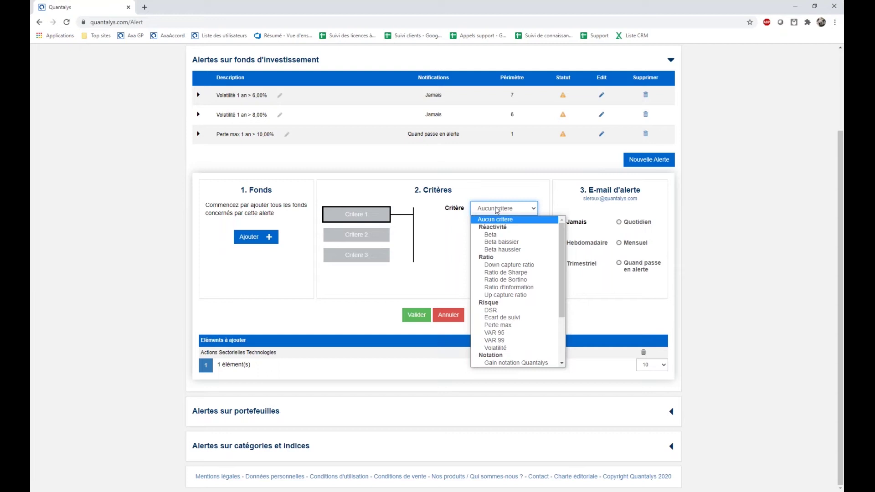
scroll(538, 302, down, 3)
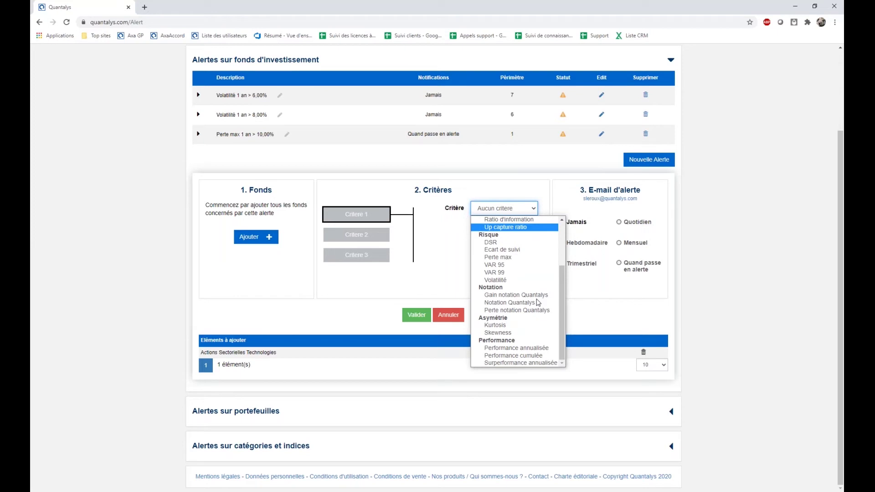
scroll(536, 298, up, 3)
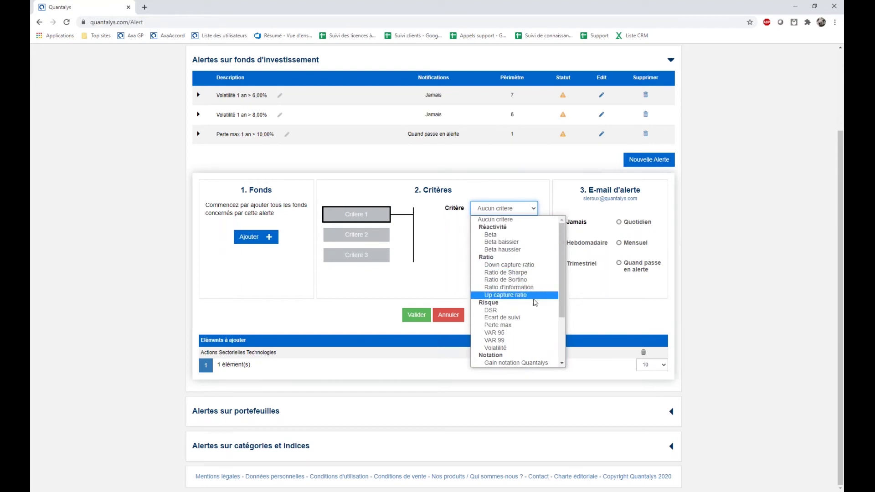
click(519, 272)
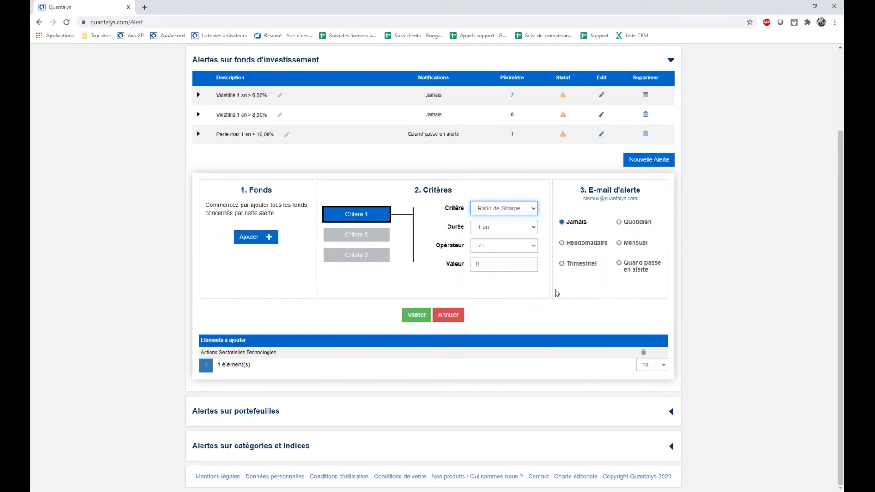
click(501, 227)
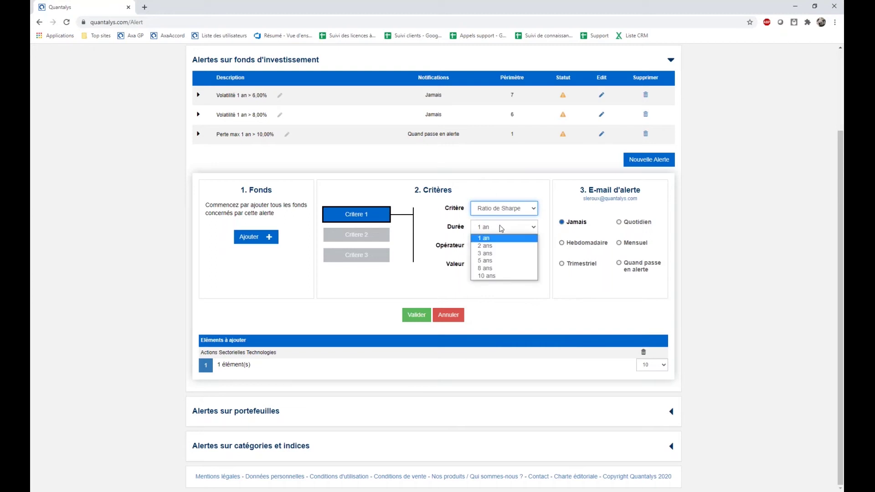
click(503, 254)
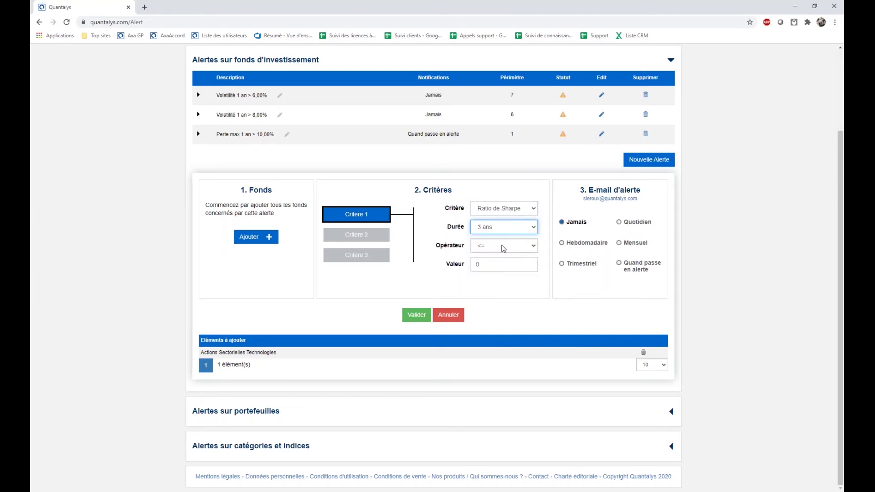
click(498, 248)
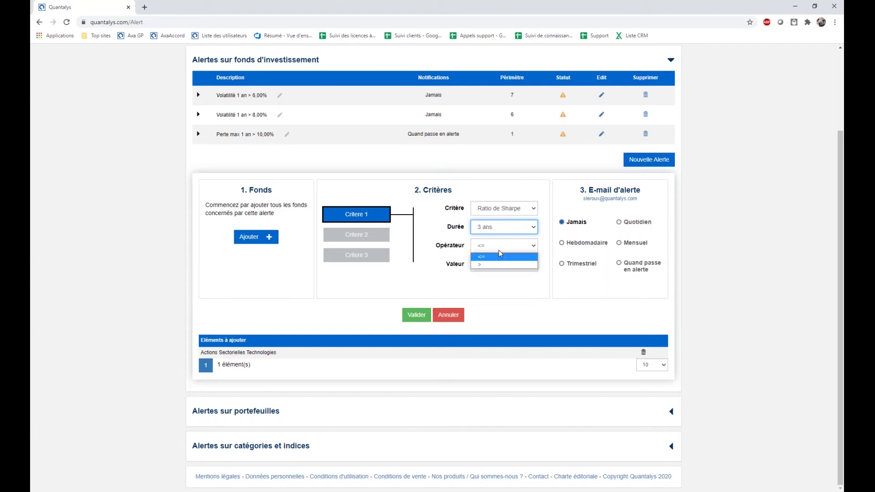
click(496, 261)
key(Tab)
text(1)
click(463, 281)
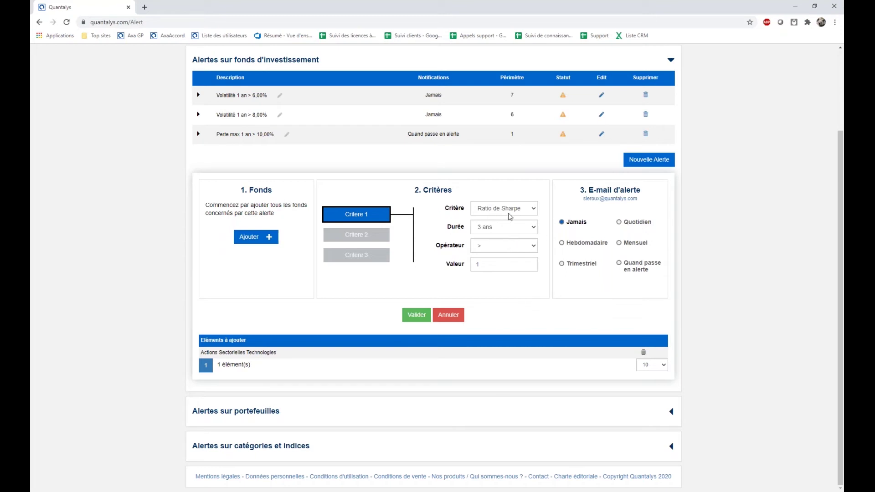
Recheck the period and operator lists, keeping 3 ans and > unchanged.
click(510, 230)
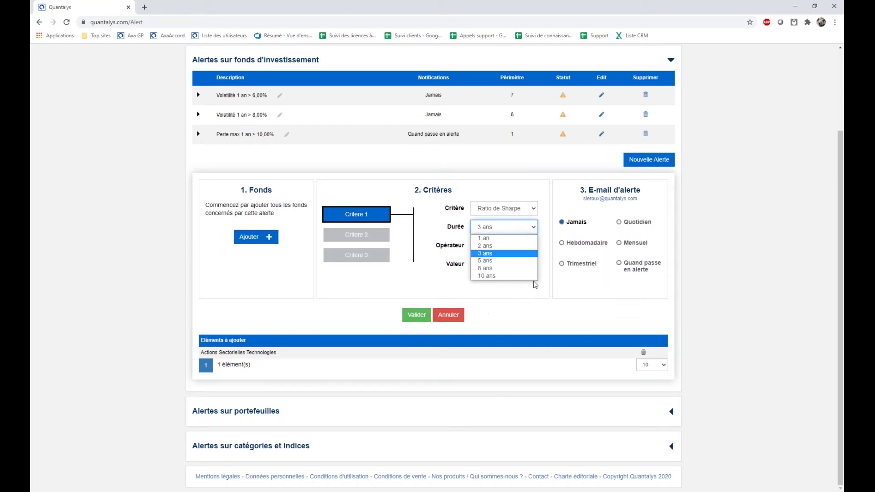
click(524, 301)
click(500, 248)
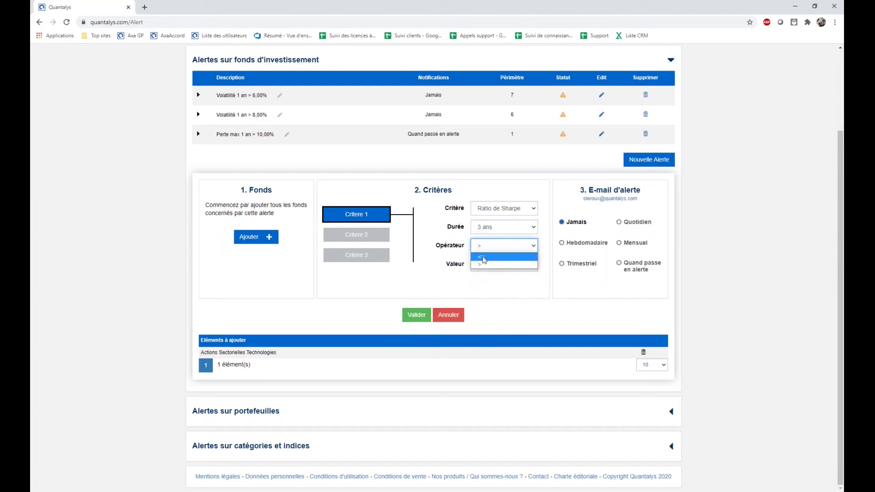
click(511, 315)
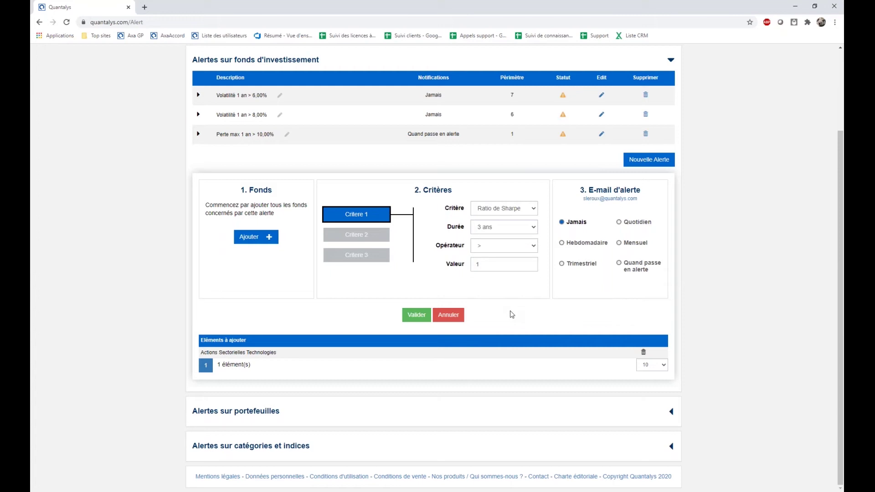
Switch the alert e-mail frequency from Quotidien to Quand passe en alerte.
double_click(485, 267)
click(554, 315)
click(619, 223)
scroll(432, 182, up, 1)
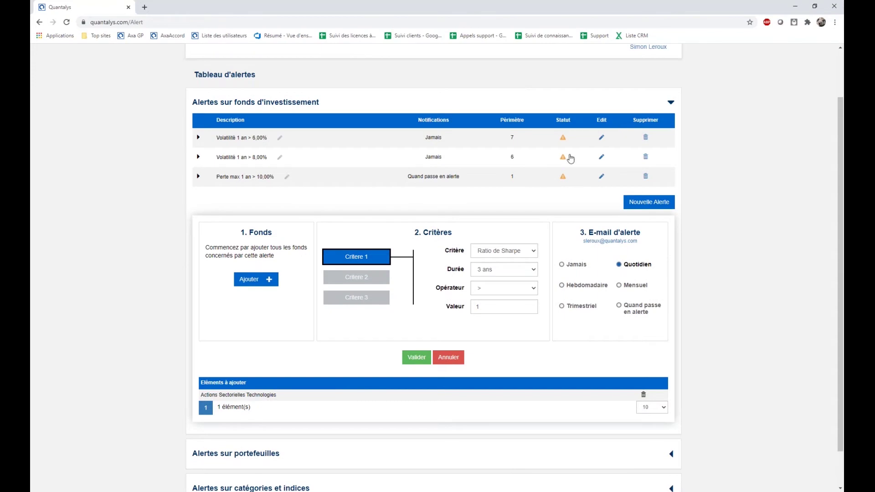
scroll(691, 347, down, 1)
click(623, 266)
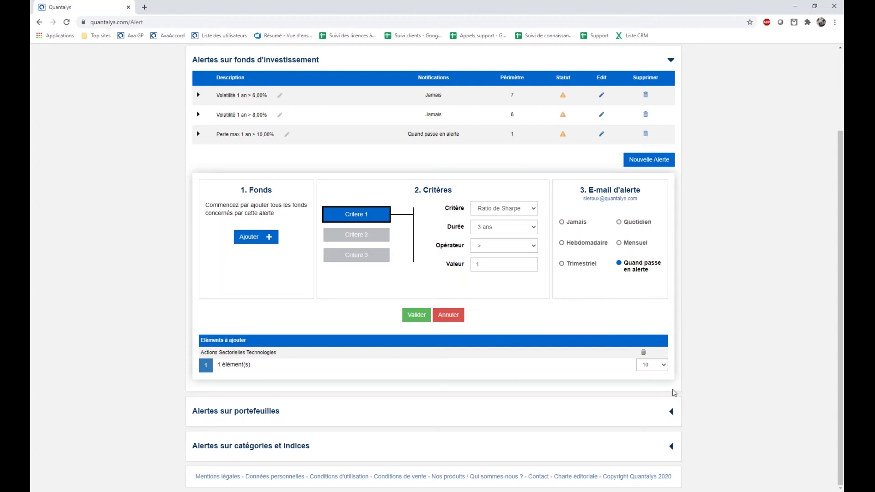
Change the criterion to Volatilité over 3 ans with a threshold of 25.
click(521, 212)
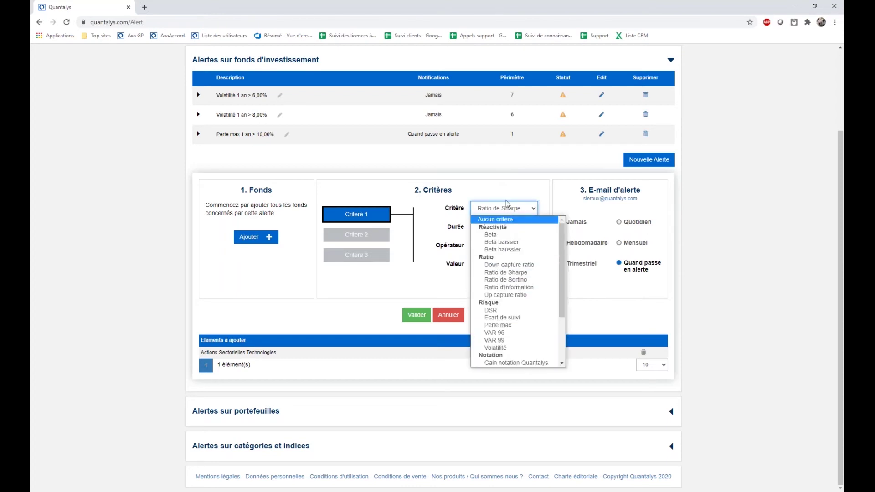
click(519, 350)
click(477, 264)
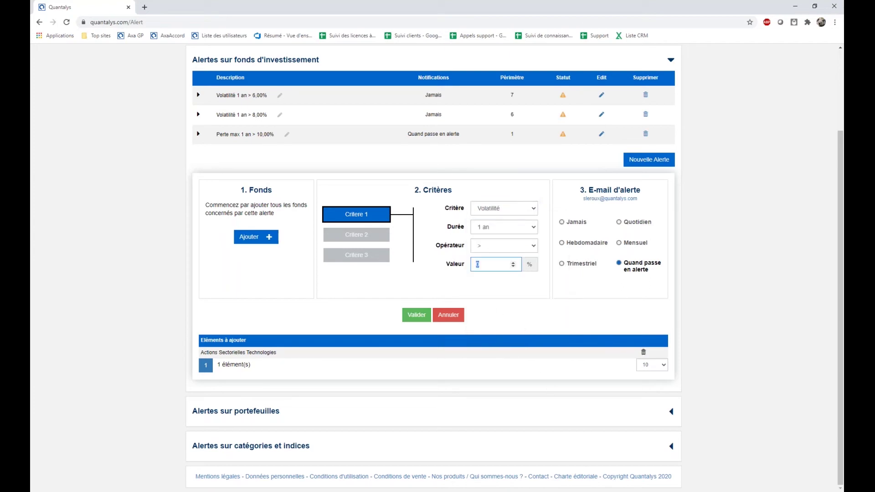
click(491, 229)
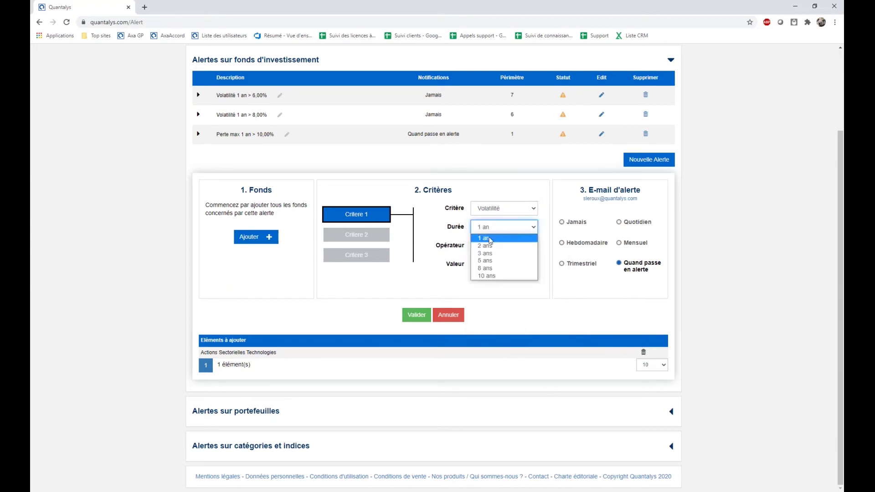
click(489, 253)
click(477, 264)
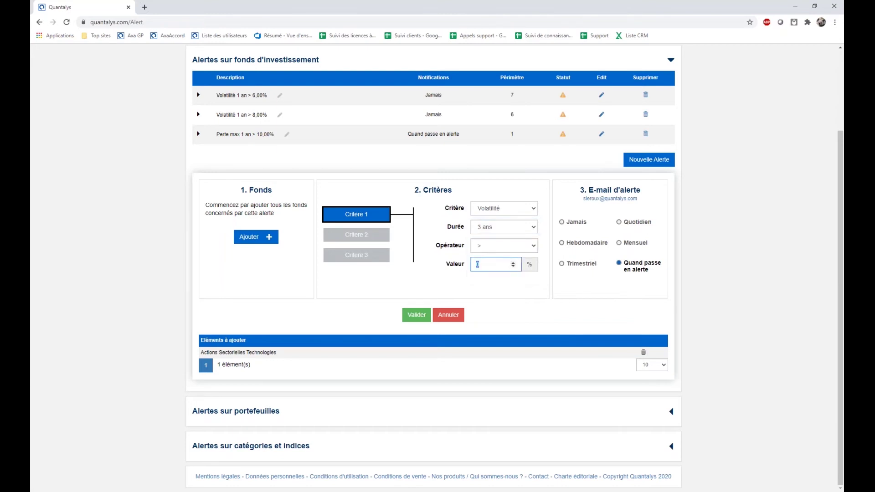
text(25)
click(530, 301)
Set e-mails to Quand passe en alerte and save the alert with Valider.
click(561, 243)
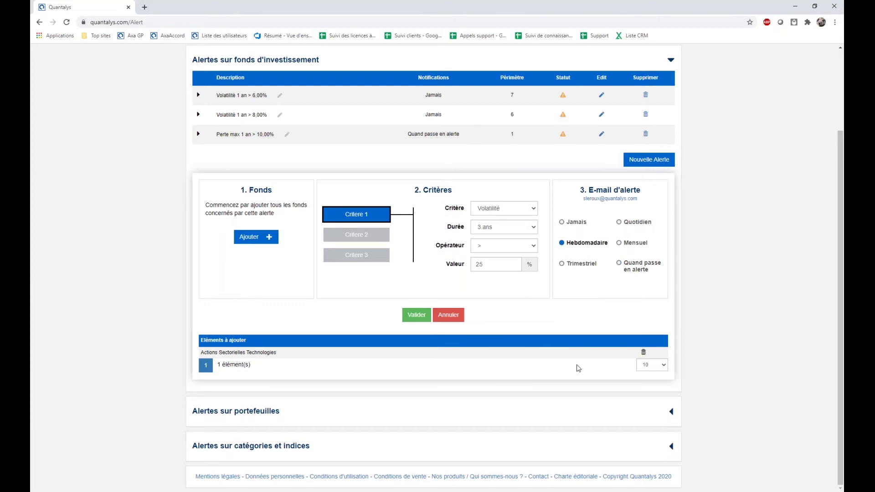
drag(618, 265, 603, 318)
click(619, 263)
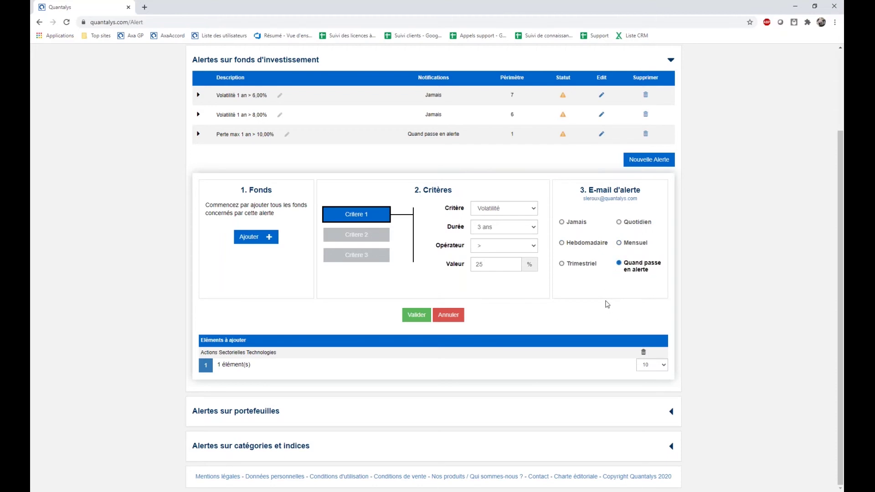
click(416, 317)
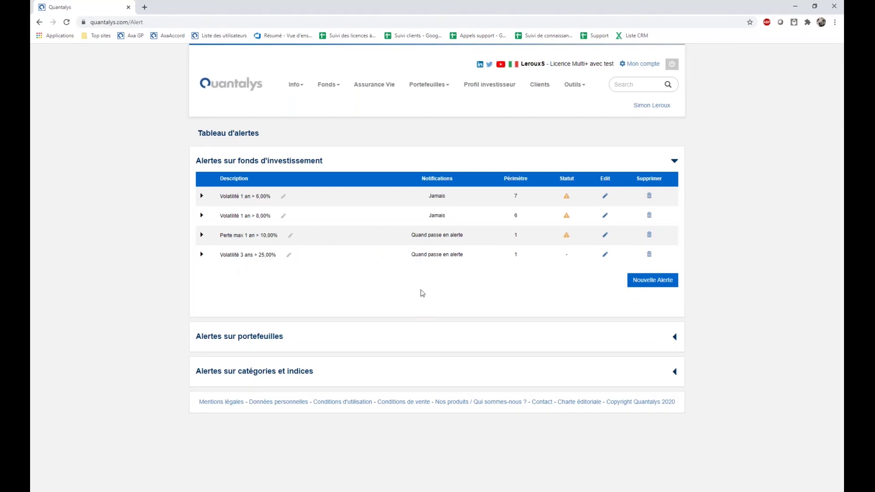
mouse_move(570, 261)
Start a new fund alert covering the Actions > Actions Sectorielles > Technologies category.
mouse_move(568, 260)
click(662, 286)
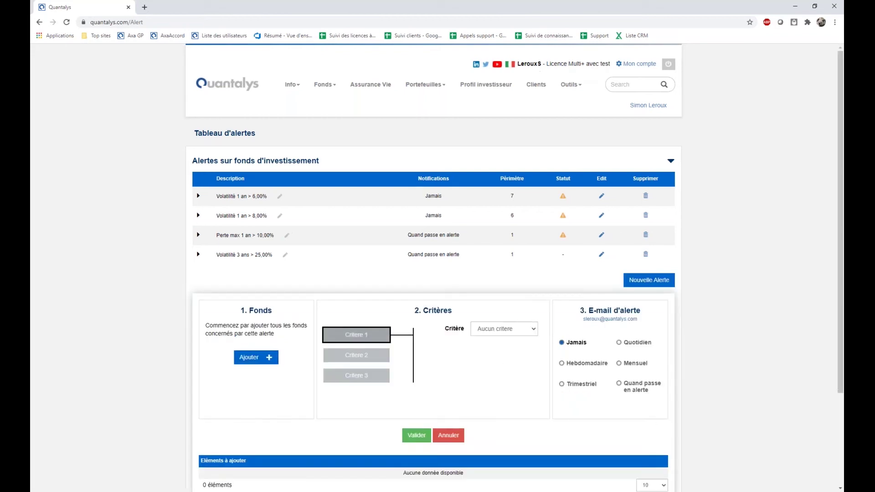
scroll(281, 339, down, 1)
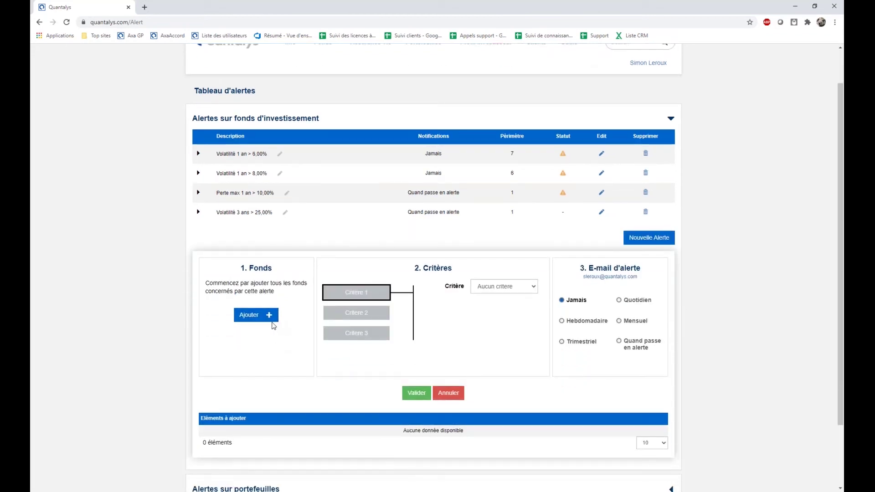
scroll(273, 325, down, 1)
click(273, 276)
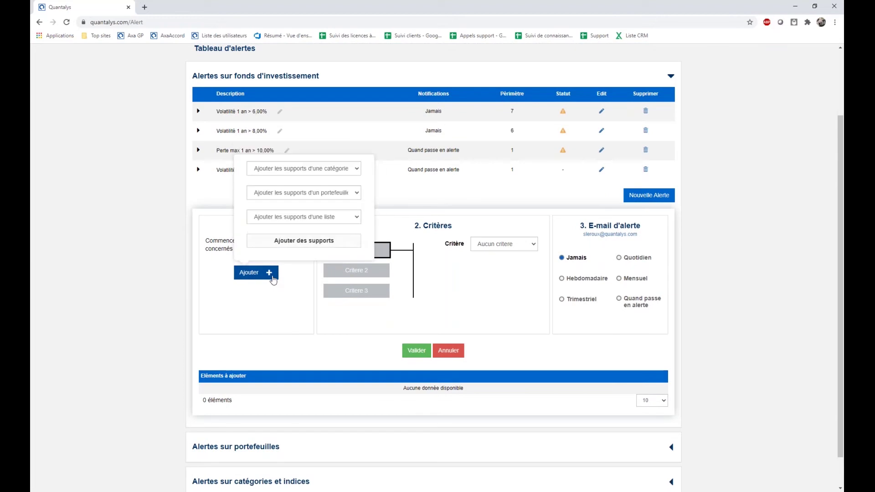
click(326, 169)
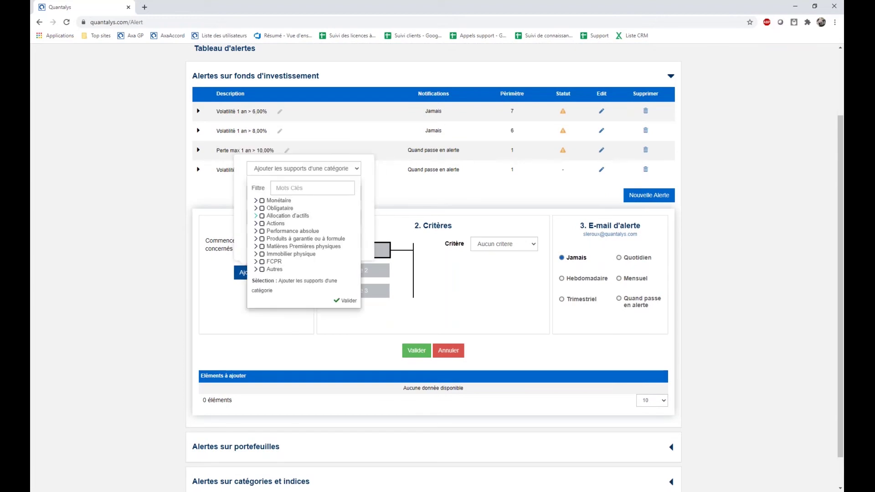
click(257, 224)
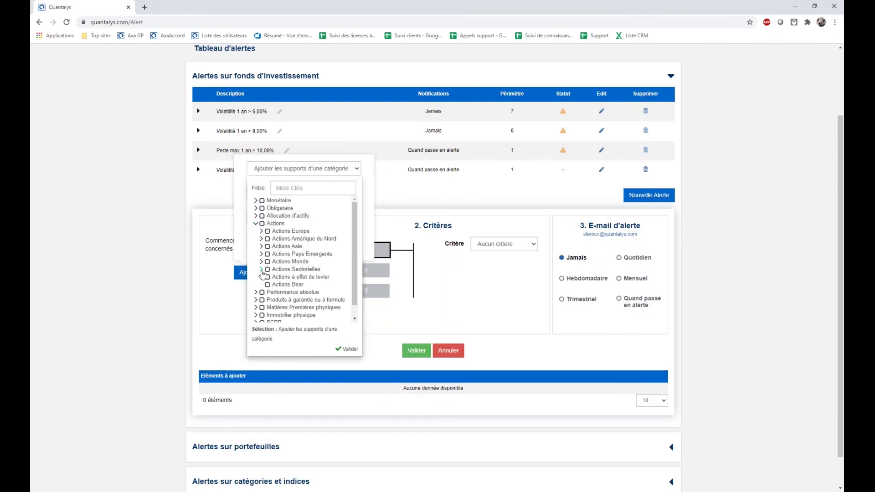
click(262, 270)
scroll(283, 268, down, 2)
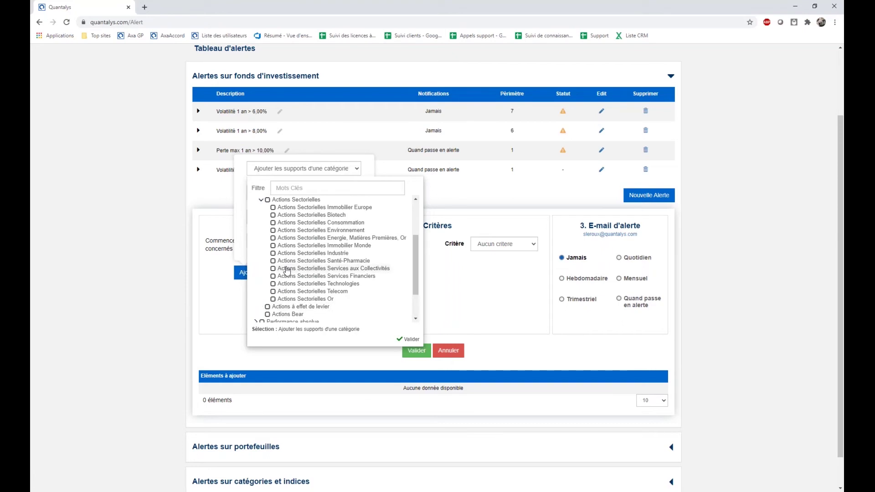
click(274, 284)
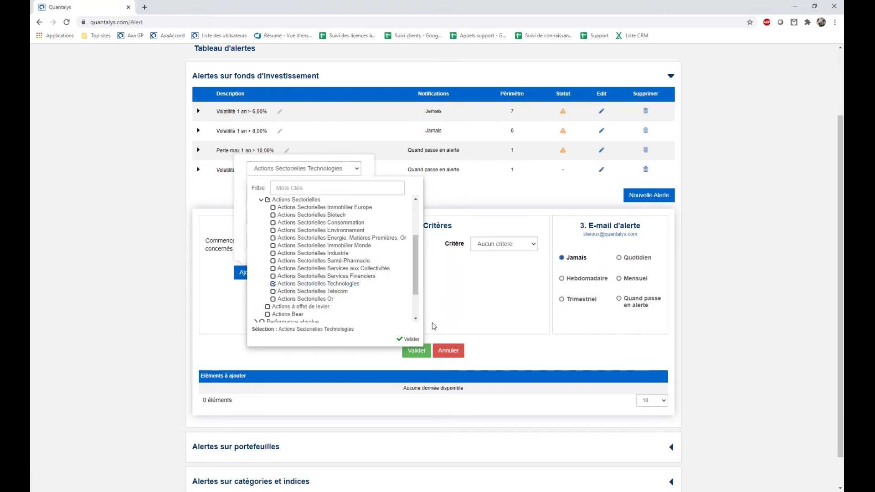
click(411, 339)
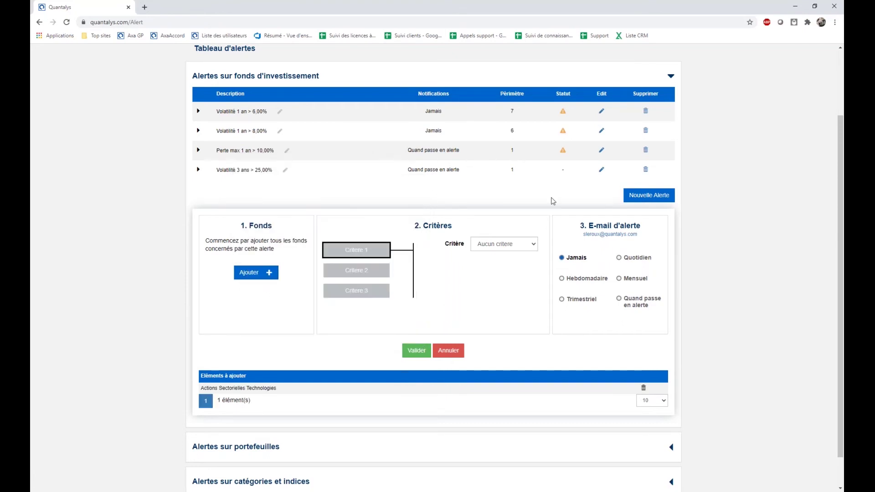
Set the criterion to Perte max > 20, keep e-mails at Jamais, and save with Valider.
click(508, 251)
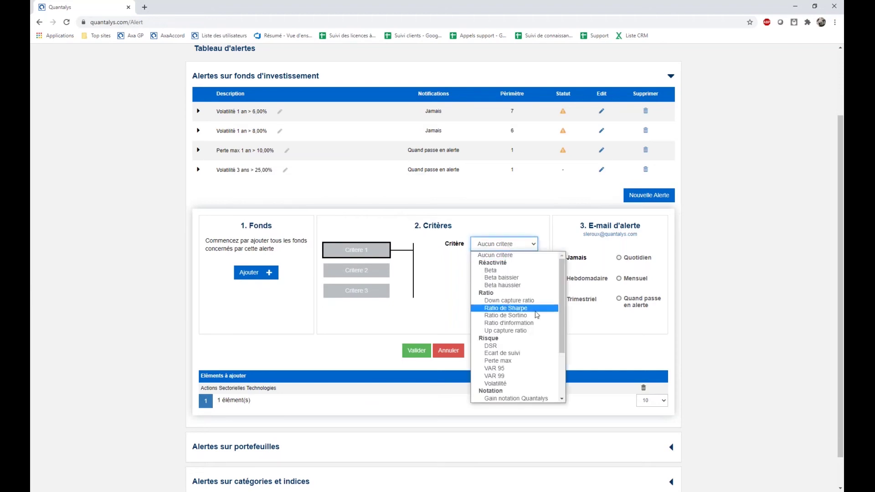
scroll(537, 316, down, 3)
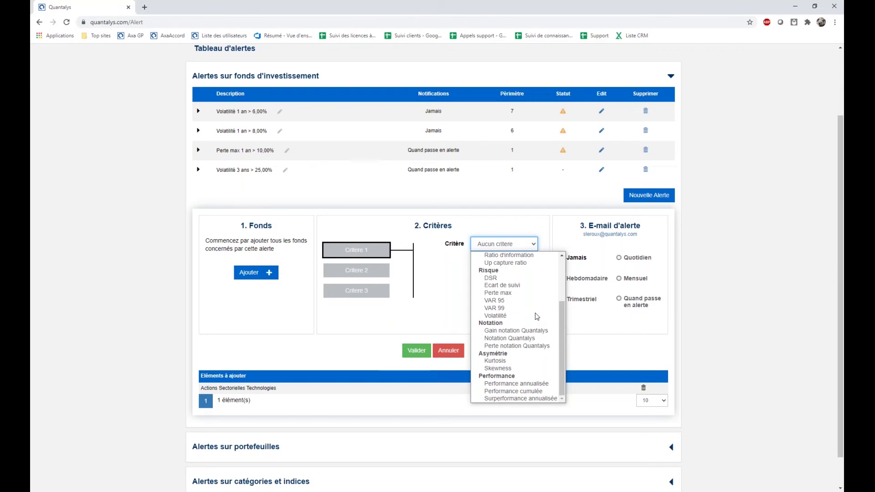
click(508, 294)
click(497, 286)
click(491, 299)
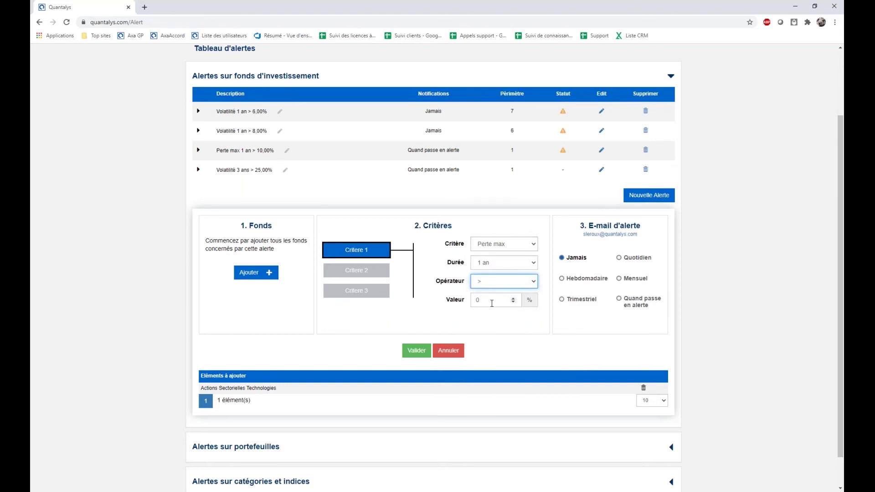
double_click(475, 301)
text(20)
click(490, 326)
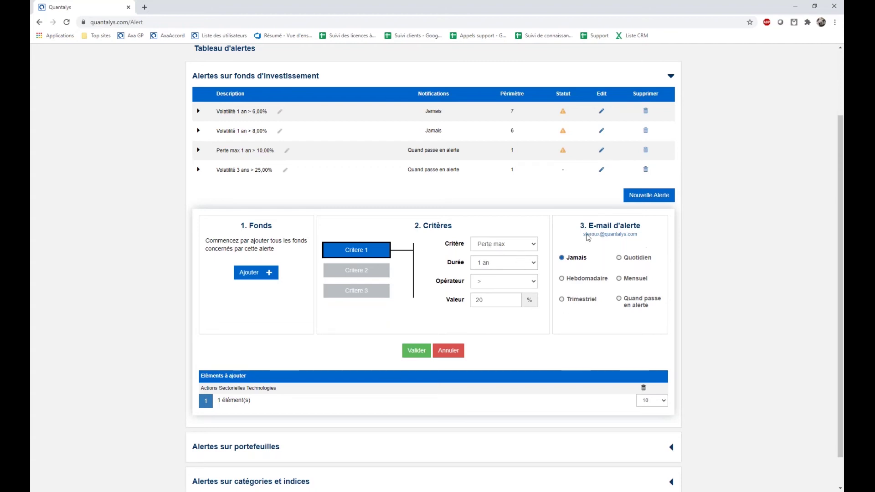
click(416, 351)
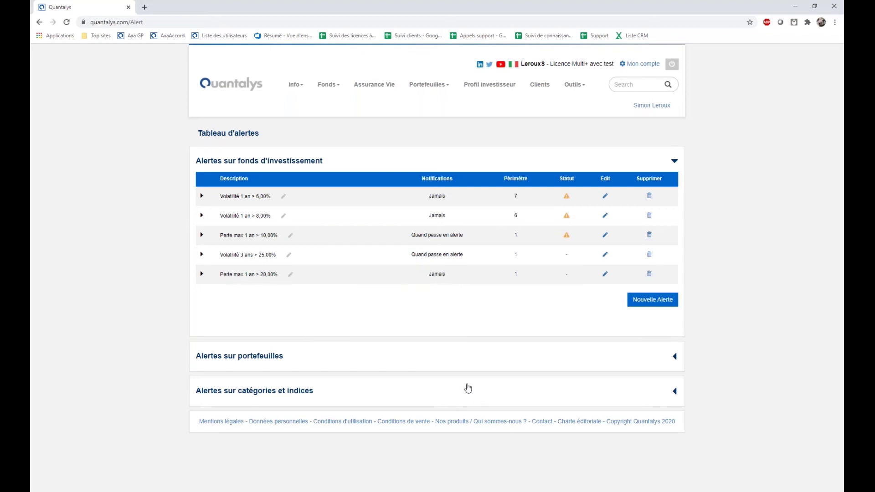
Show the portfolio alerts and expand the orange-light alert's two portfolios (8,37% and 21,22%).
click(459, 360)
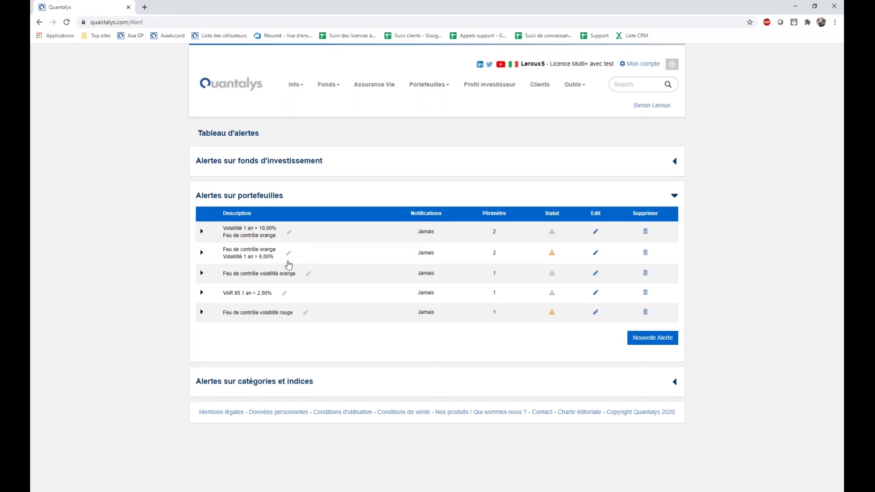
click(202, 253)
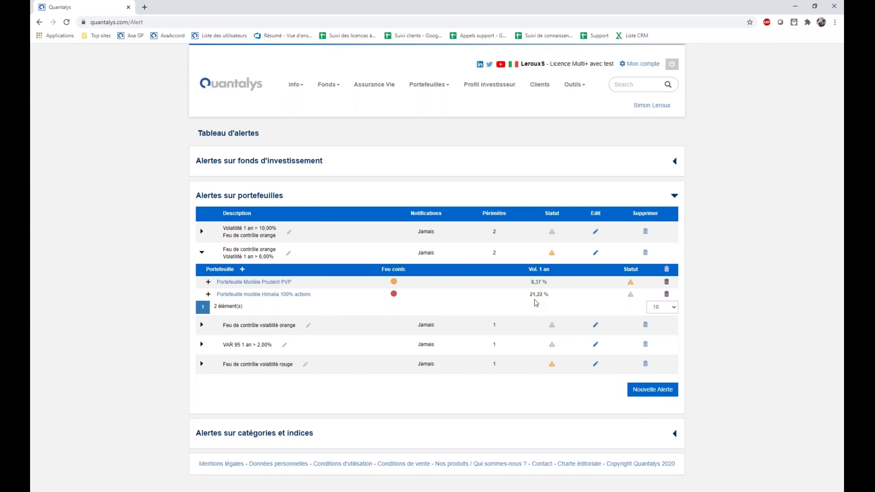
Start a new portfolio alert covering one client's Transactionnels portfolio.
click(645, 391)
scroll(656, 426, down, 3)
scroll(656, 426, down, 2)
click(268, 280)
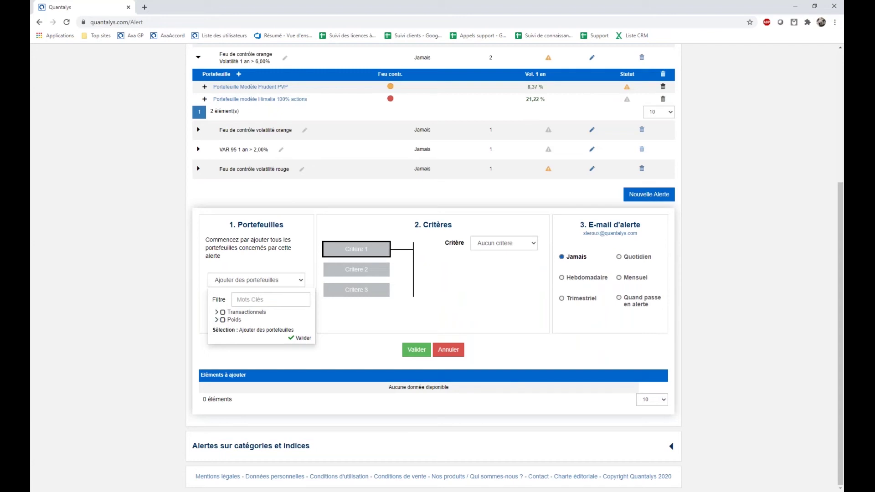
click(217, 312)
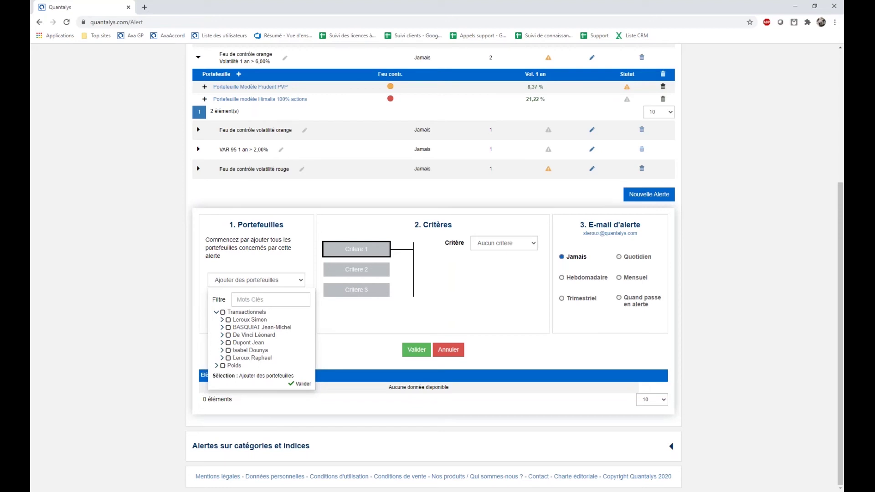
click(221, 343)
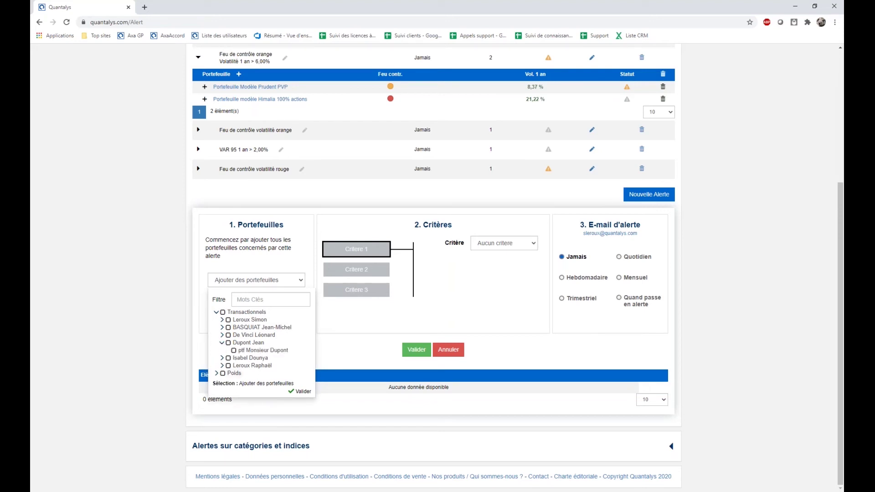
click(233, 350)
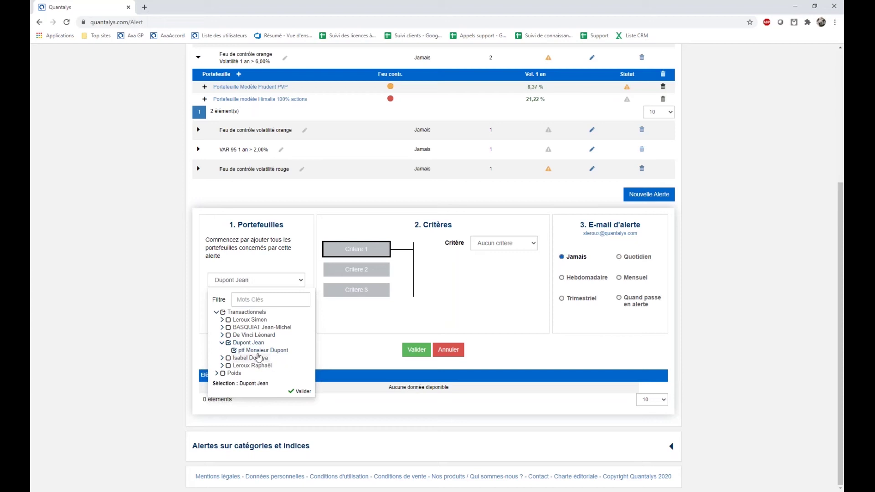
click(332, 341)
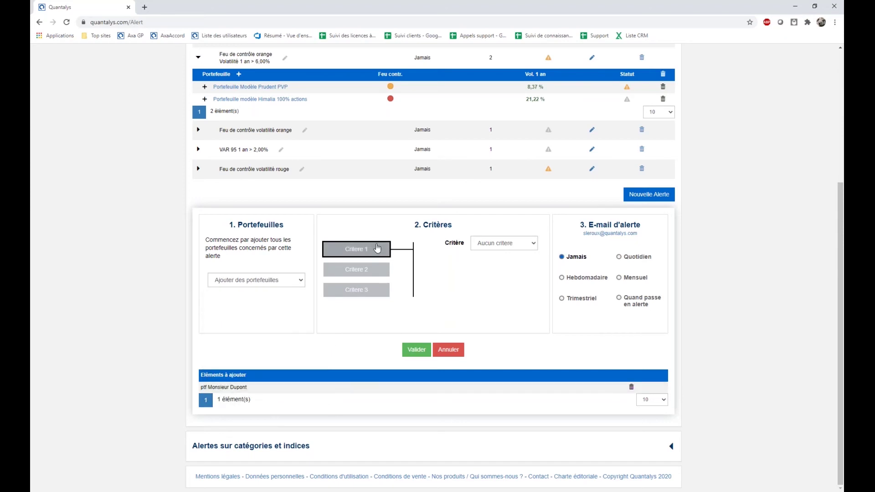
Set criterion 1 to Performance cumulée > 1, e-mailed 'Quand passe en alerte'.
click(510, 244)
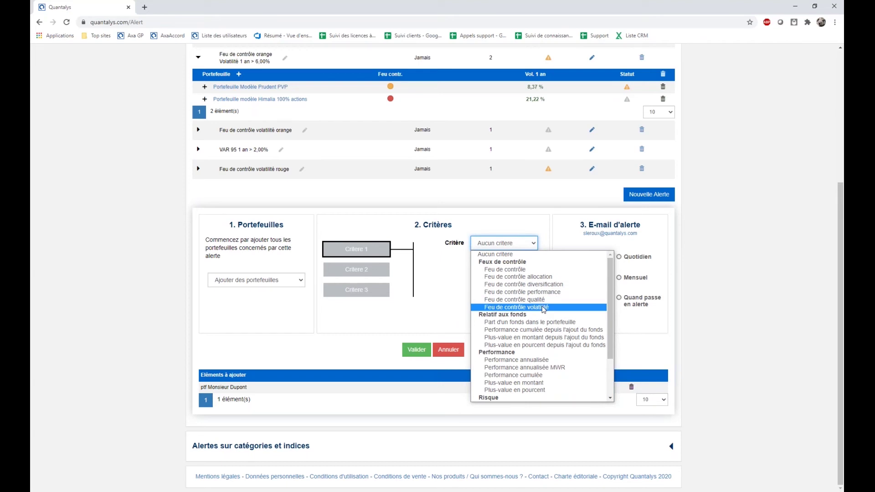
scroll(543, 309, down, 2)
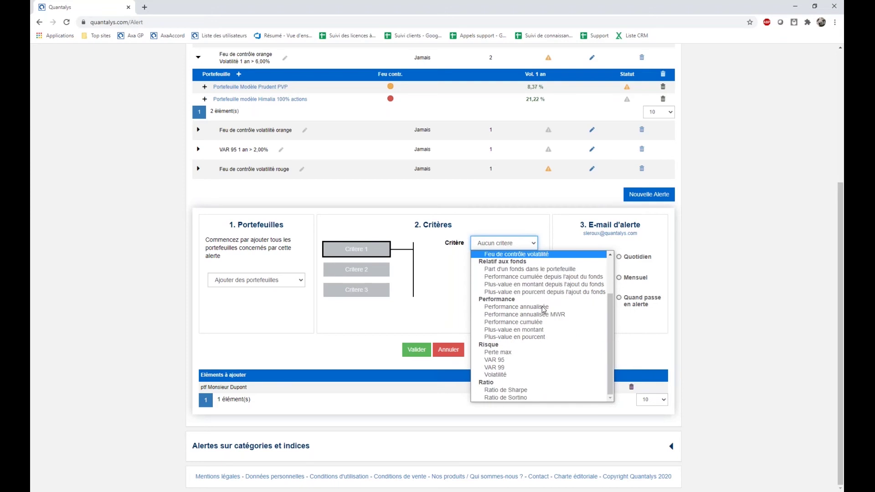
scroll(533, 333, up, 2)
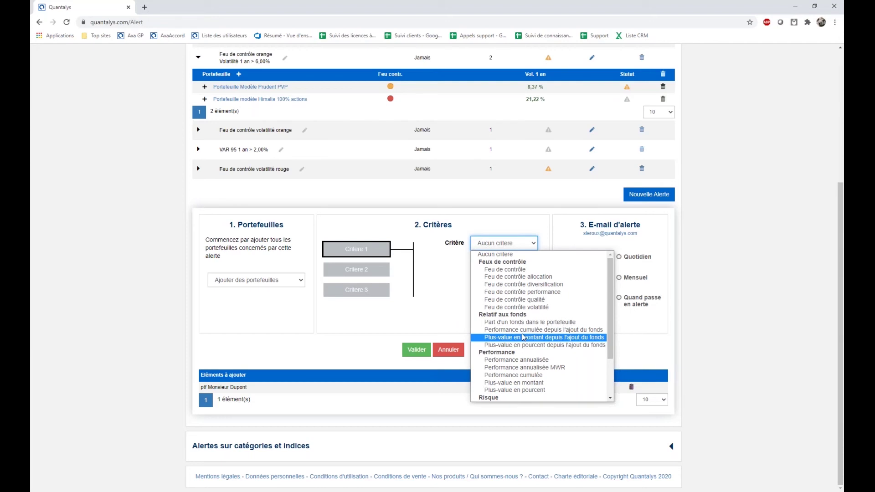
scroll(523, 337, down, 2)
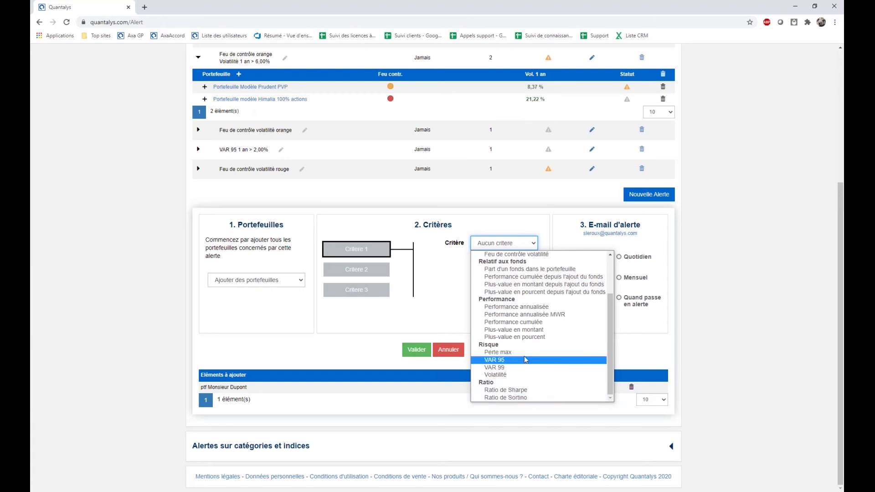
click(520, 323)
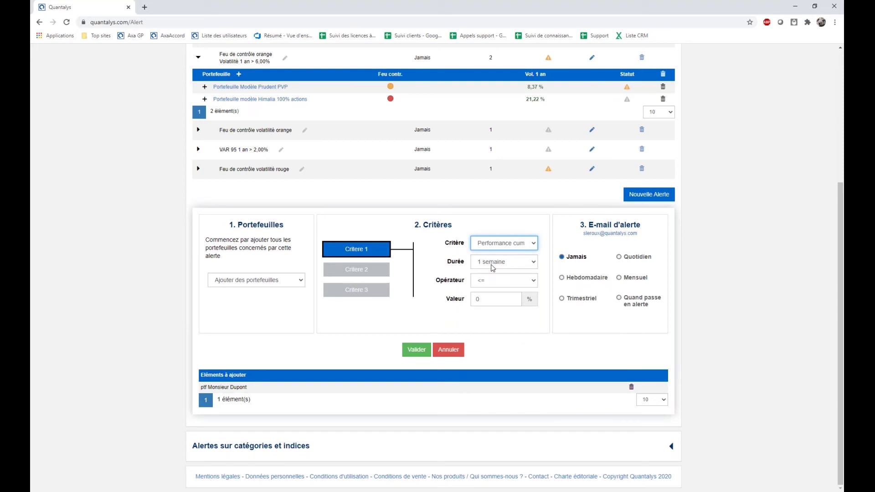
click(498, 280)
click(493, 297)
click(492, 297)
text(1)
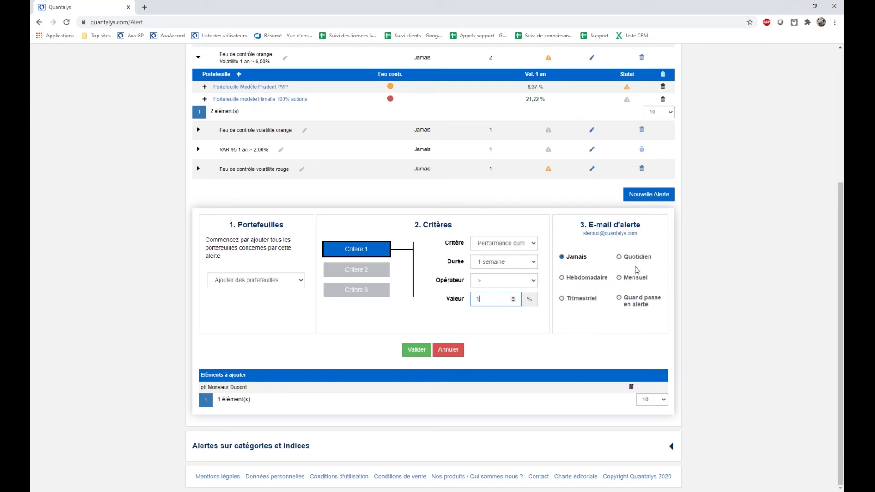
click(639, 300)
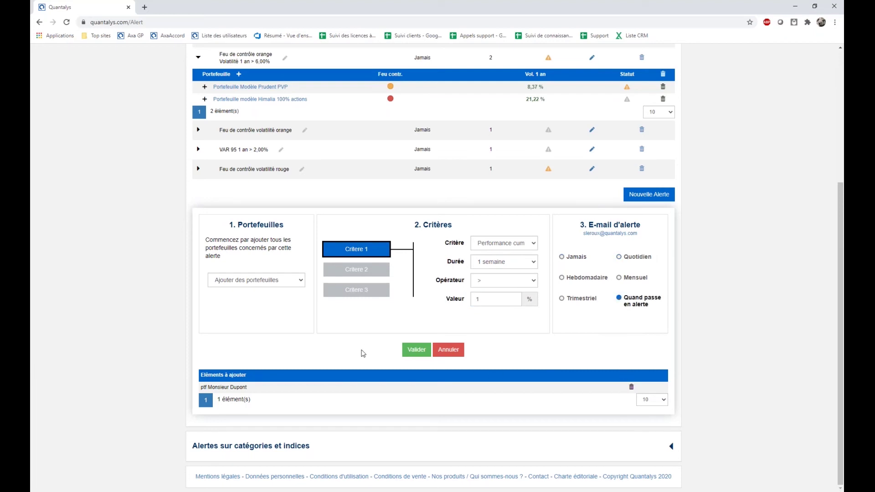
Save the 1 semaine > 1,00% alert, collapse the volatility alert, and show category and index alerts.
click(412, 350)
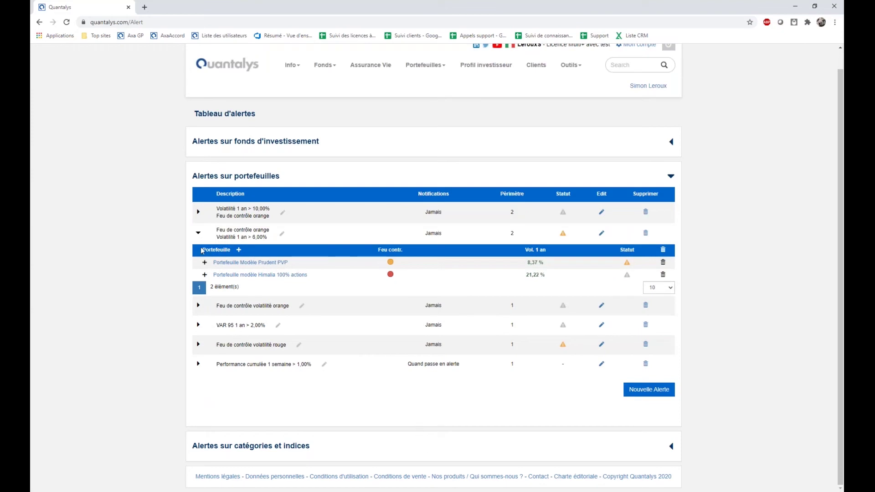
click(198, 232)
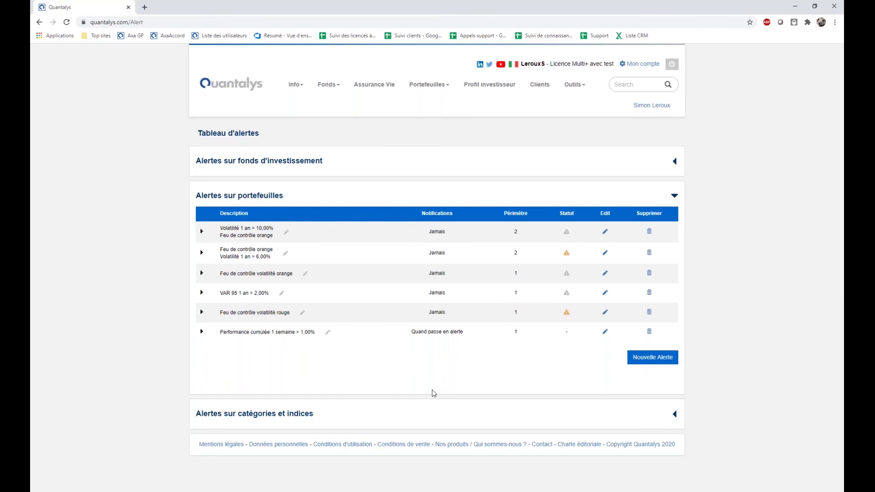
click(266, 421)
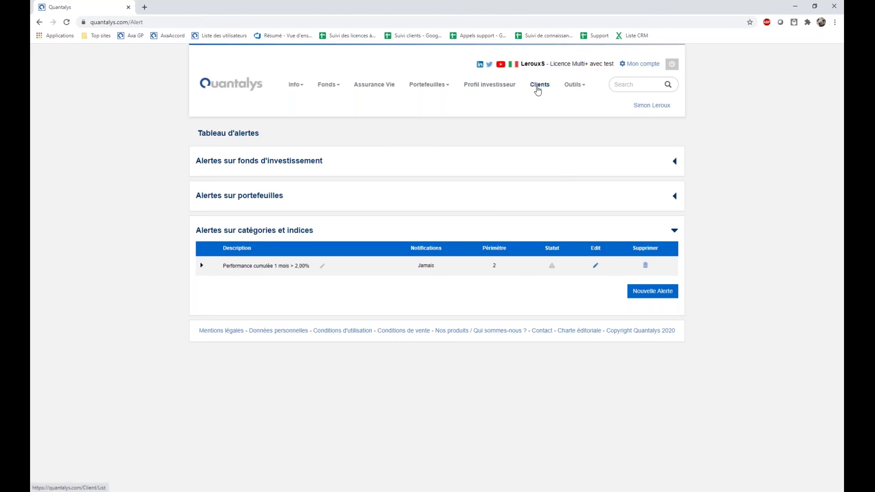
Open one client's record from the Clients list.
click(537, 89)
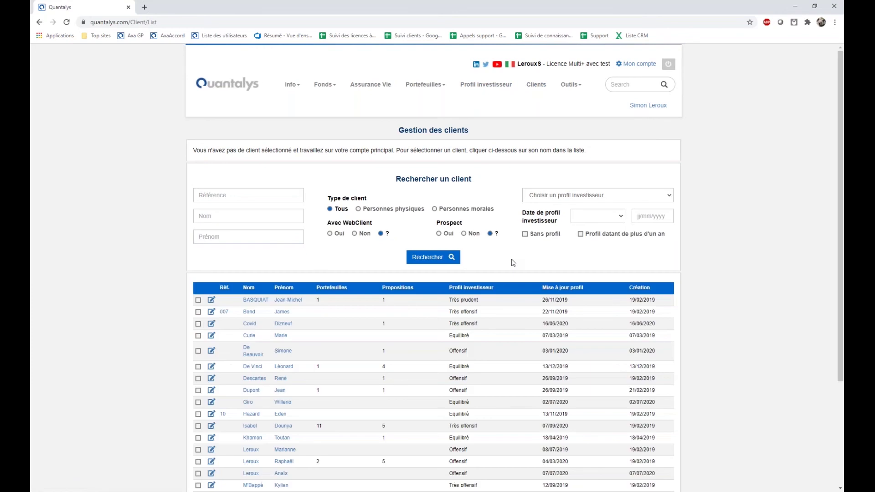
scroll(513, 262, down, 3)
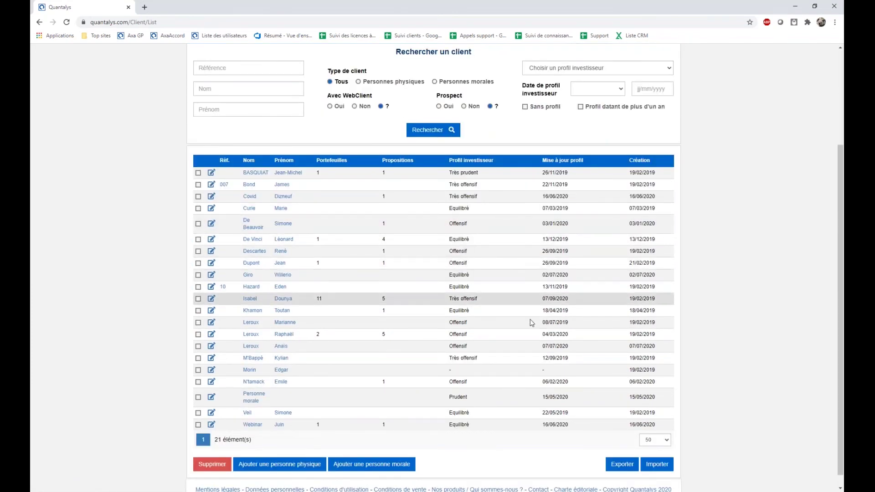
click(249, 299)
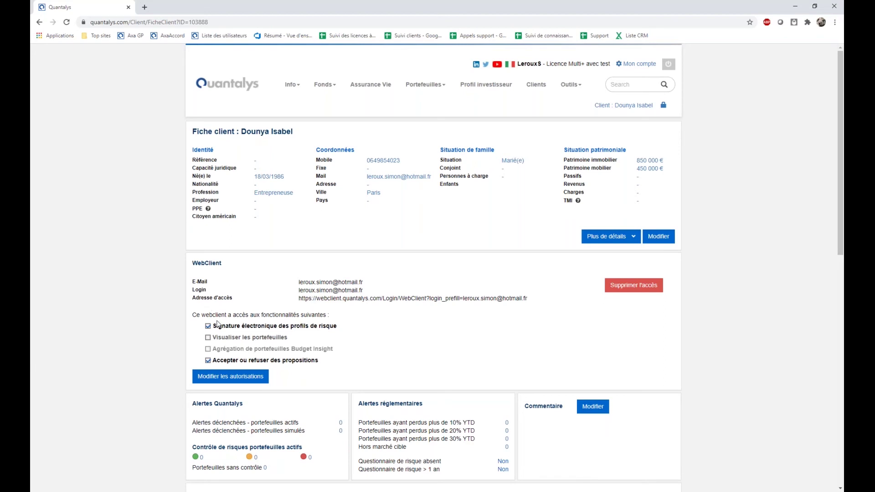
drag(195, 313, 363, 365)
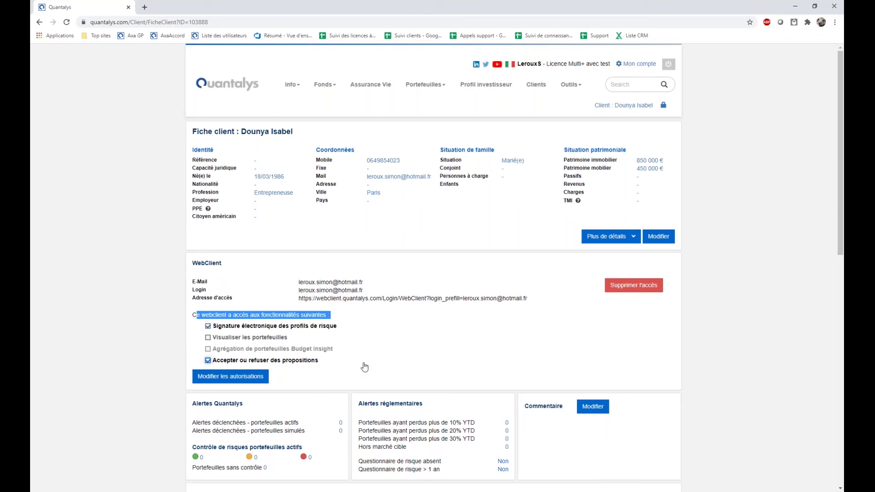
click(443, 363)
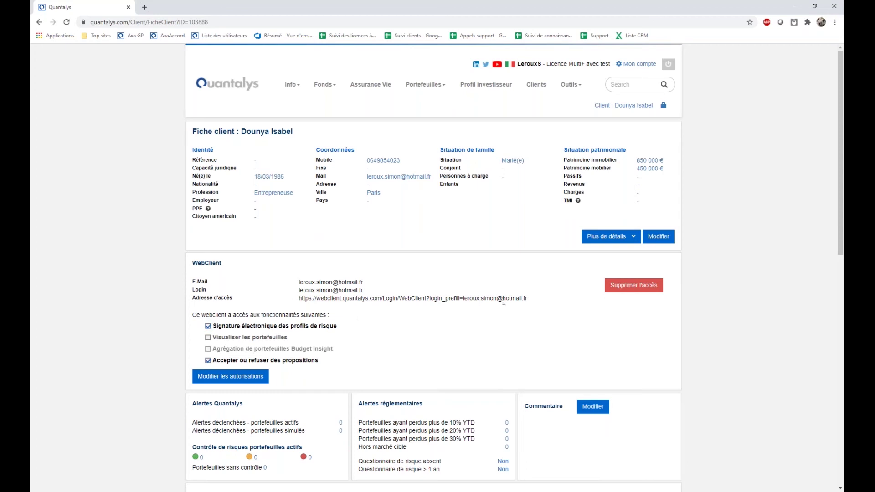
Revoke risk-profile e-signing and proposal acceptance, save the permissions, and select the web access URL.
drag(531, 300, 297, 300)
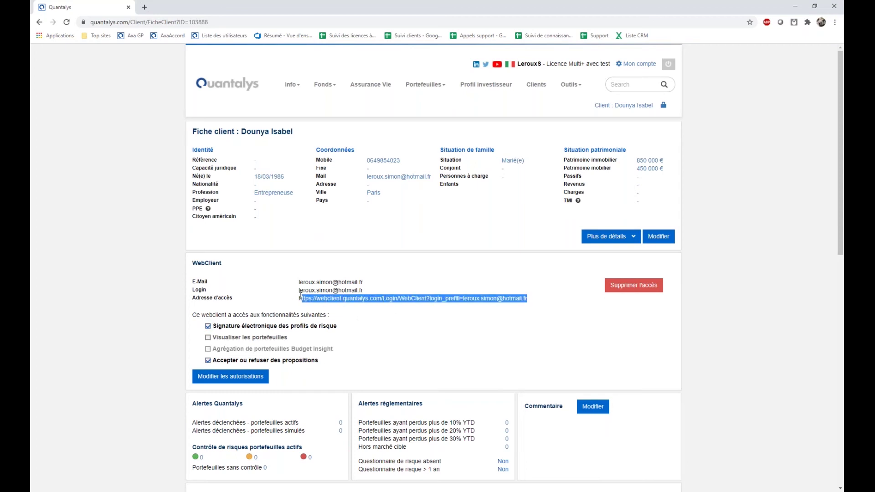
click(385, 337)
click(208, 326)
click(208, 361)
click(230, 377)
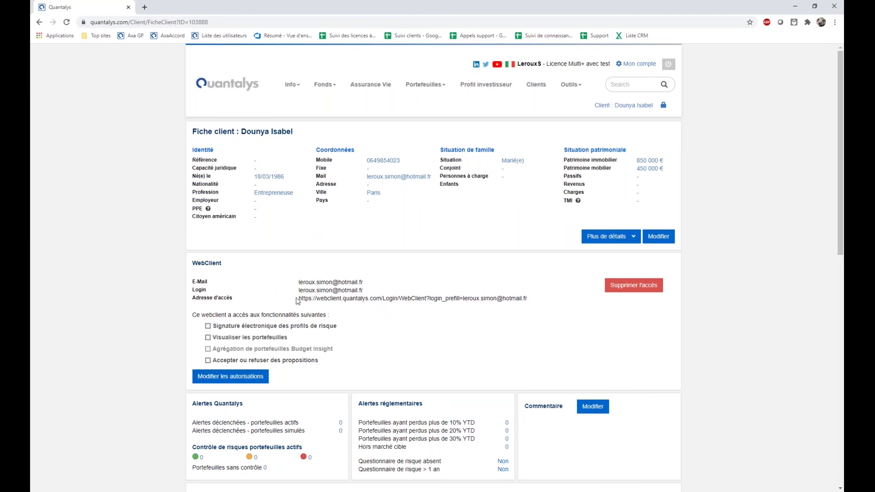
drag(299, 300, 527, 299)
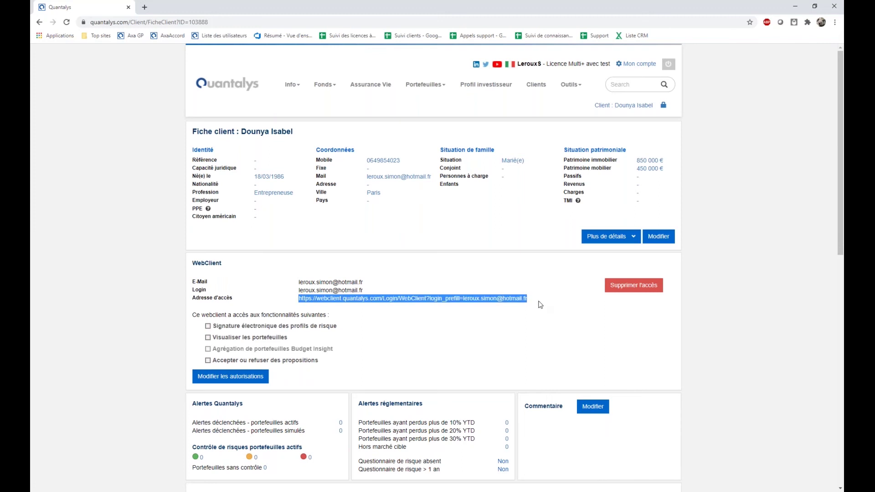
right_click(407, 297)
Open the client's web access link in a new tab and log in with the client's password.
click(440, 314)
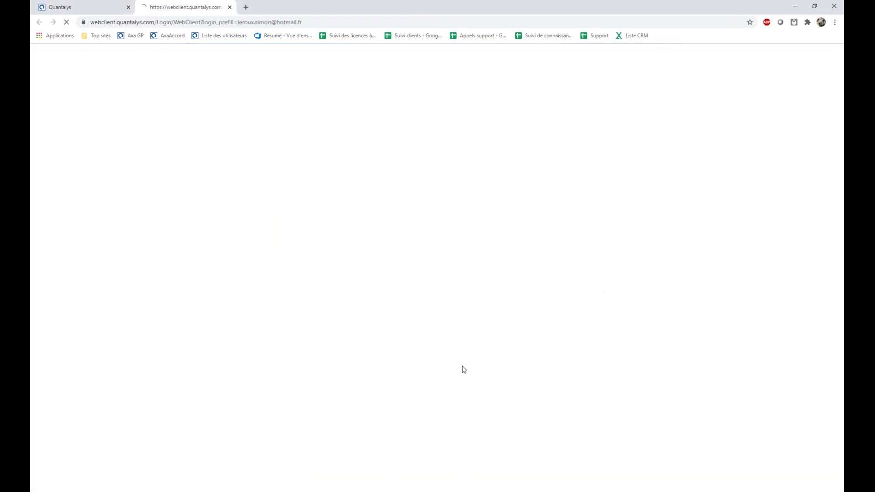
click(388, 110)
text(•••••••••••)
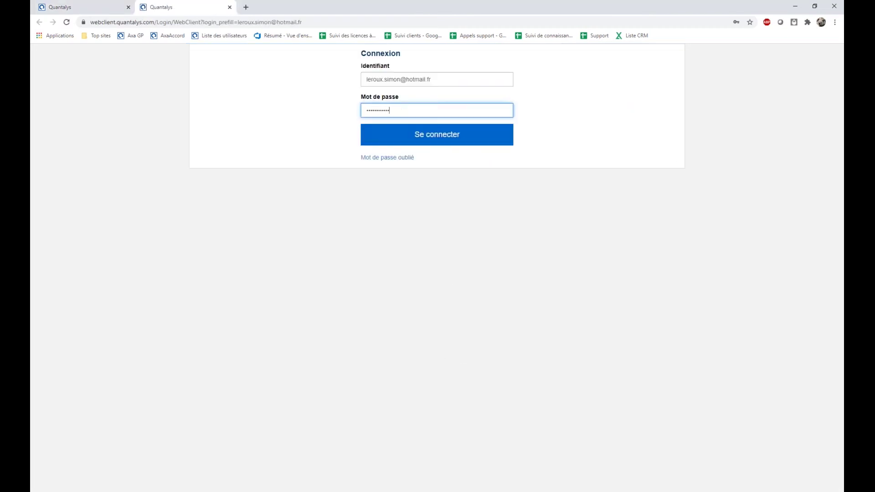
key(ctrl+a)
text(••••••••••)
key(Return)
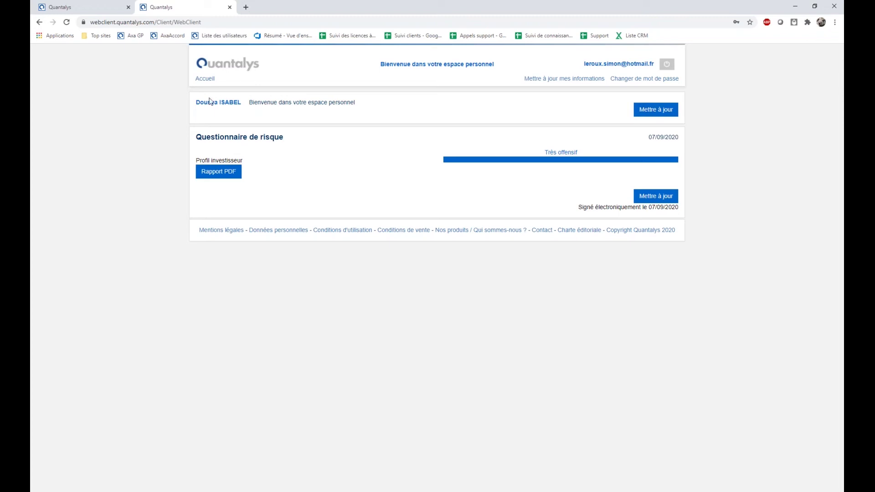
click(652, 113)
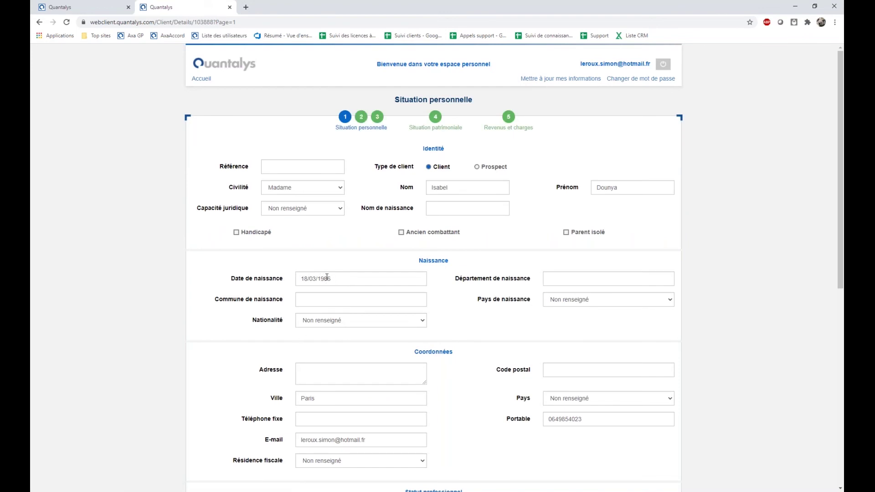
click(327, 277)
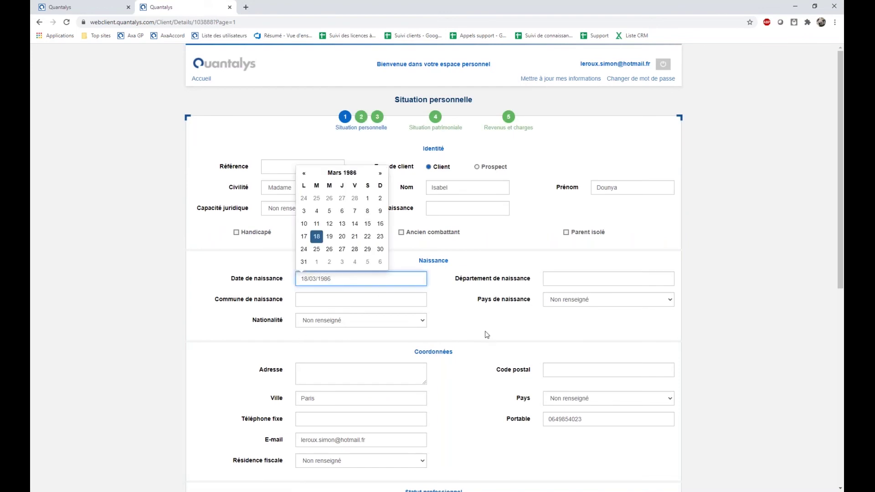
scroll(360, 407, down, 1)
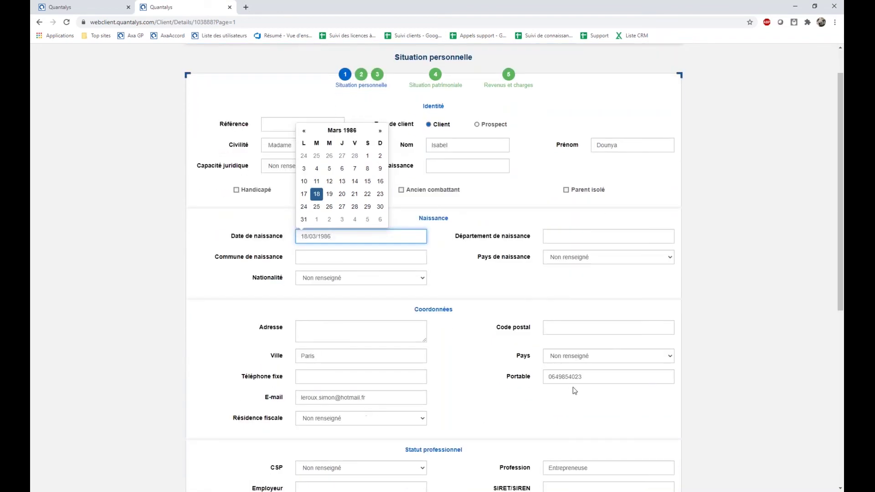
scroll(549, 421, up, 1)
click(39, 22)
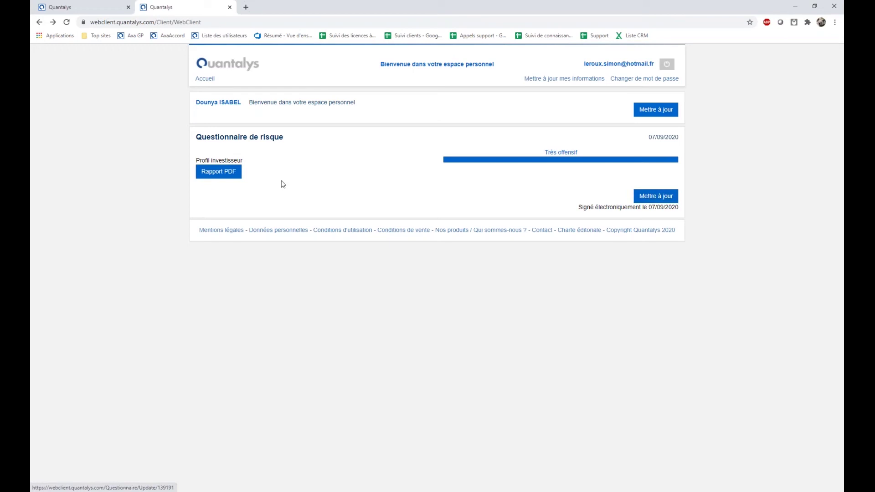
Download the risk questionnaire report as PDF and open it.
click(223, 176)
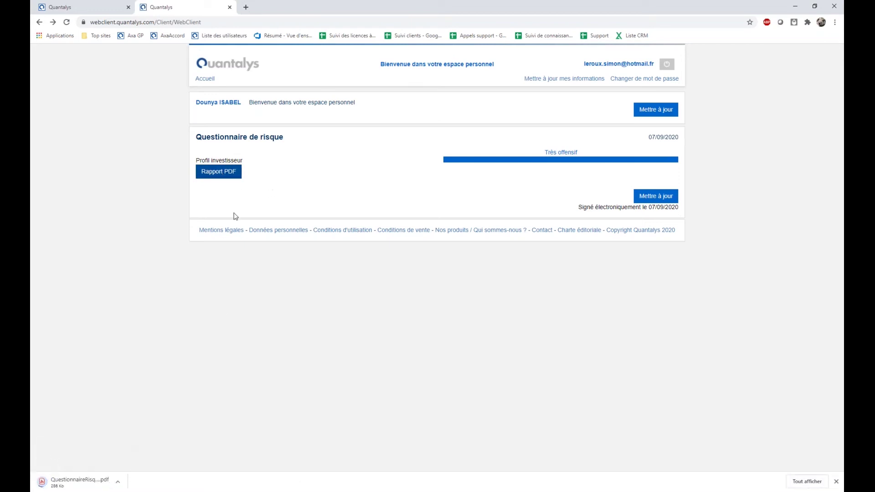
click(59, 482)
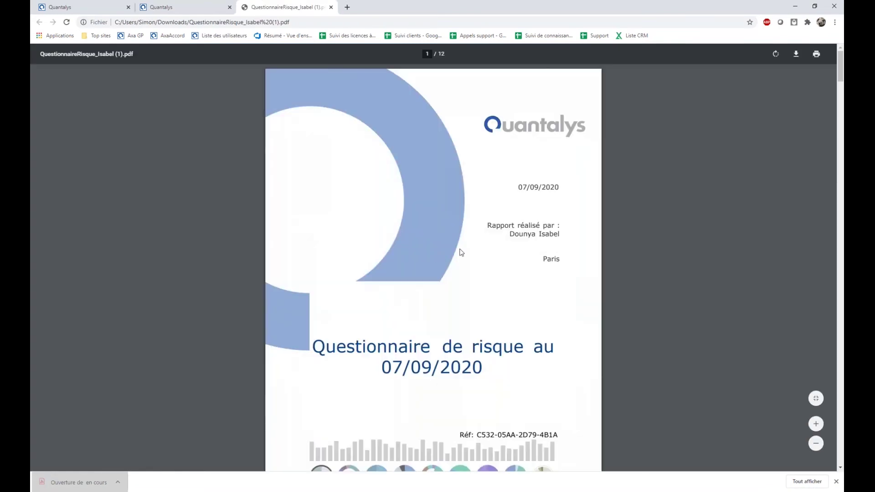
drag(506, 237, 577, 236)
click(552, 286)
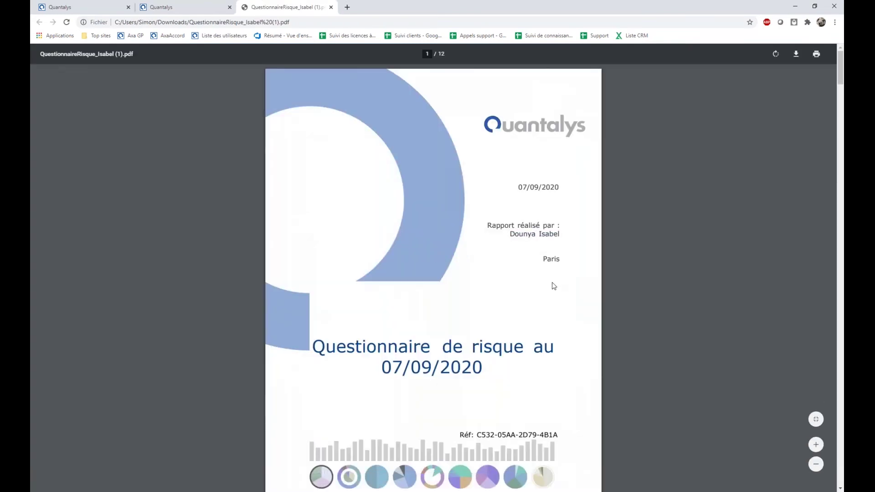
Scroll through the 12-page report, then return to the client's personal space.
scroll(549, 291, down, 2)
scroll(544, 293, down, 13)
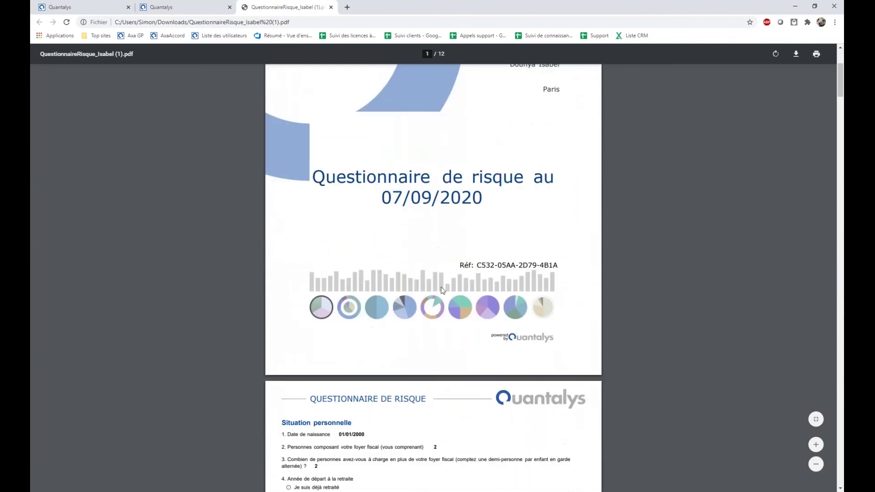
scroll(493, 298, down, 20)
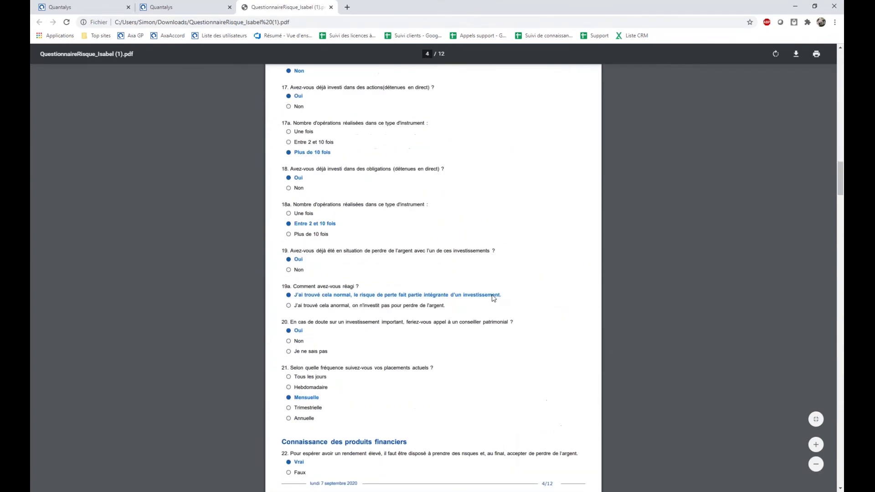
scroll(493, 298, down, 20)
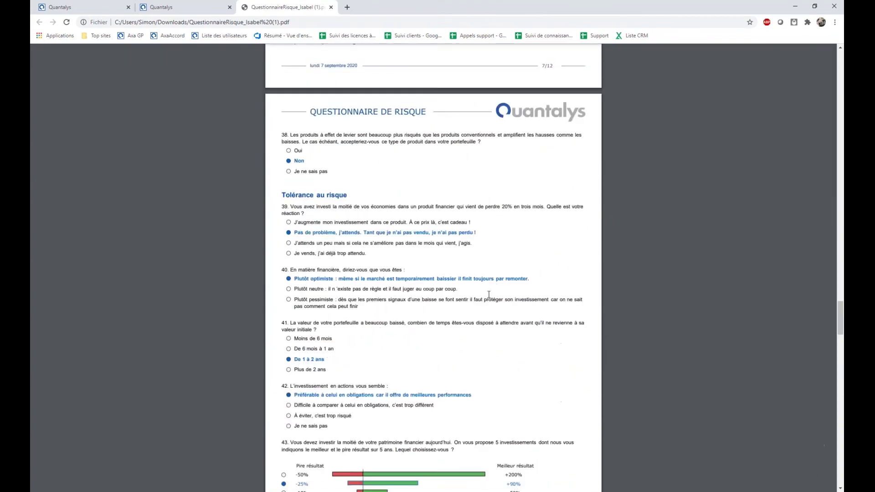
scroll(489, 295, down, 12)
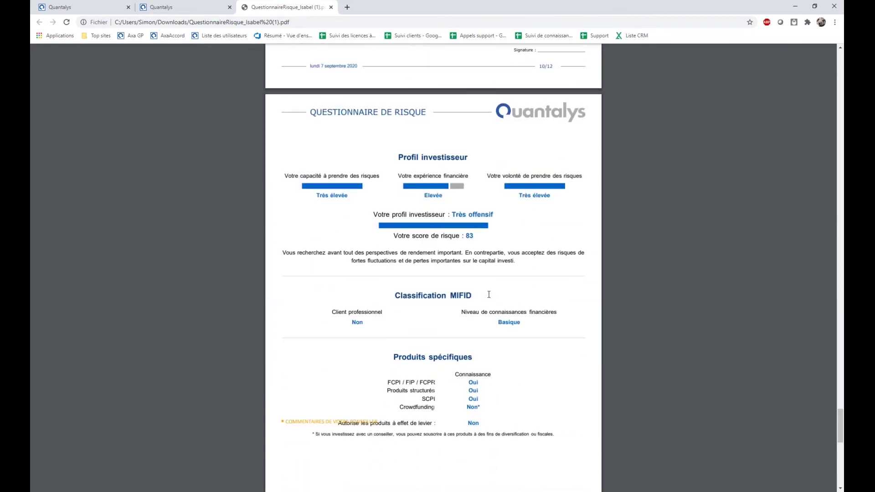
scroll(523, 272, up, 3)
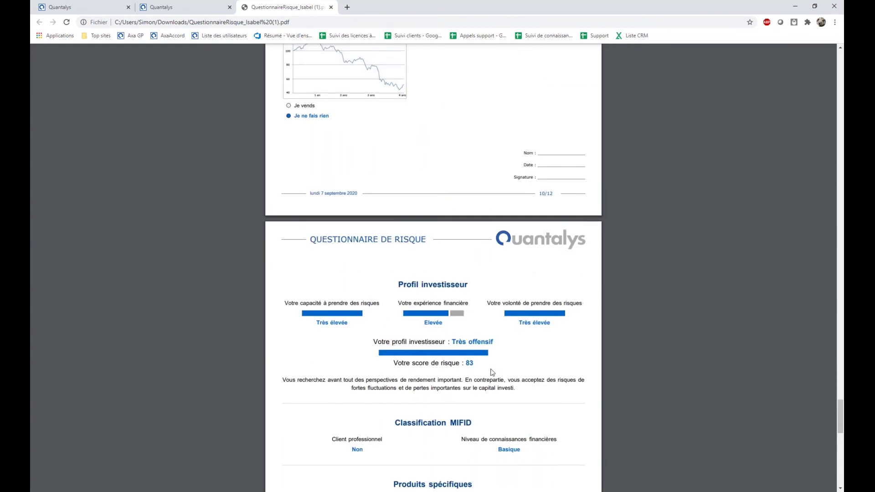
scroll(270, 297, down, 4)
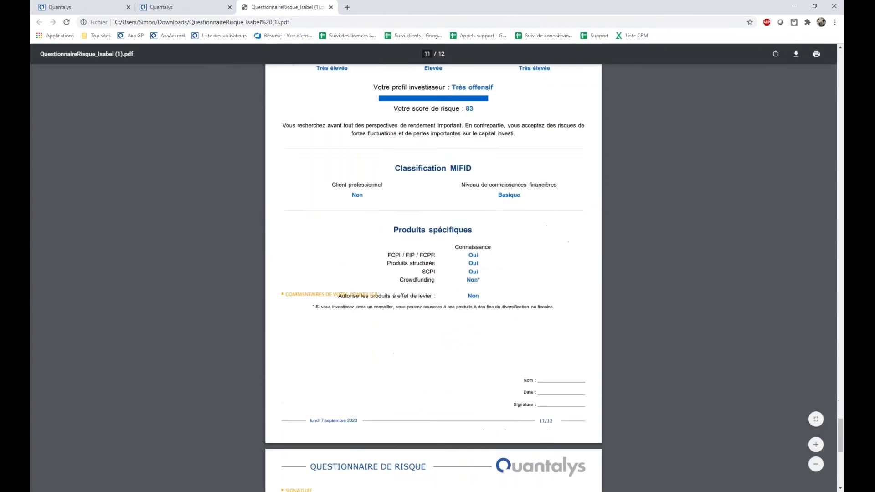
scroll(433, 278, down, 8)
scroll(433, 278, up, 2)
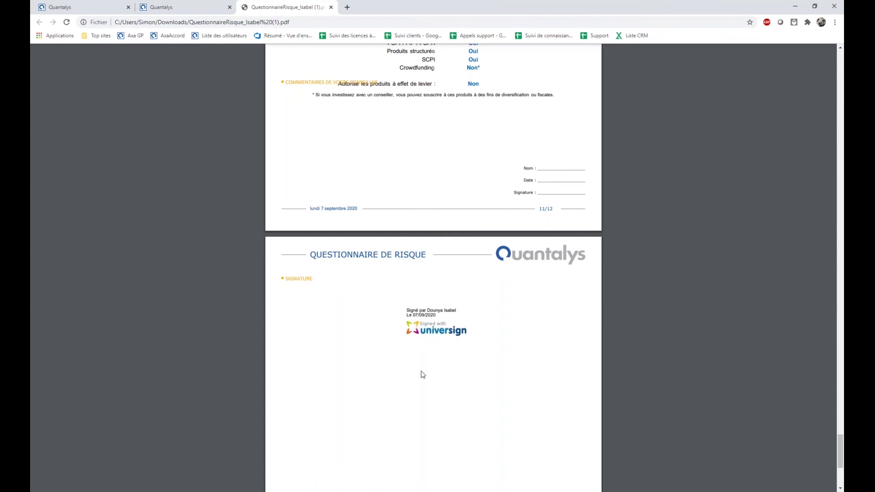
click(165, 7)
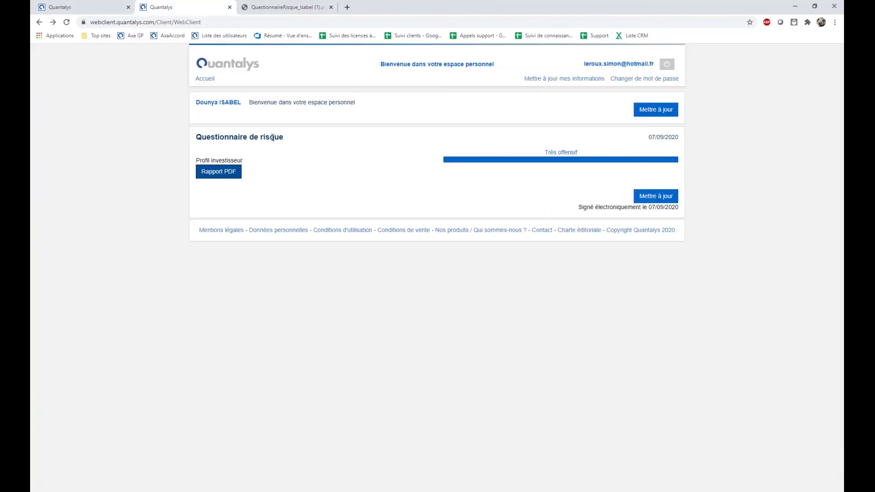
Re-tick all four WebClient permissions on the client record, including Budget Insight aggregation, and save.
click(80, 8)
click(208, 337)
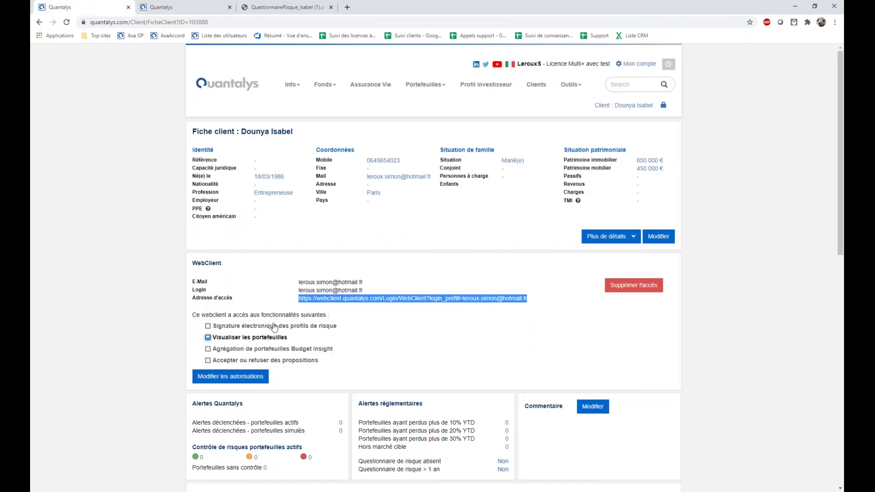
click(208, 326)
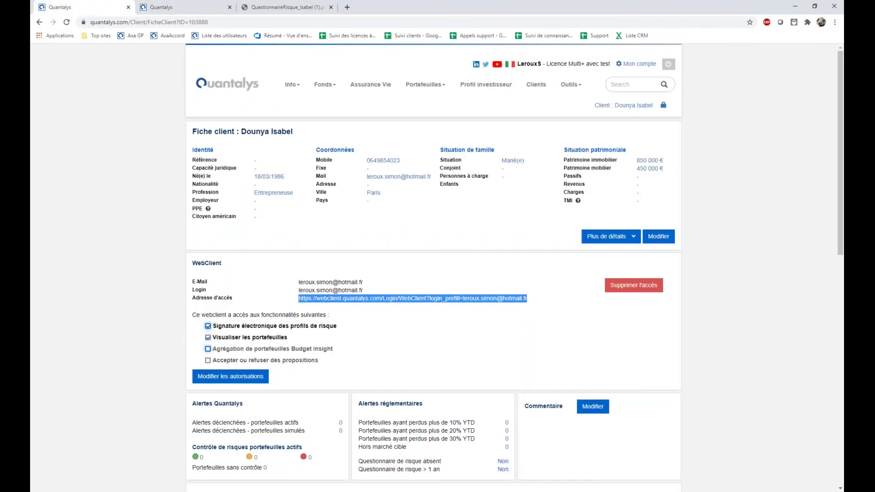
click(208, 349)
click(208, 360)
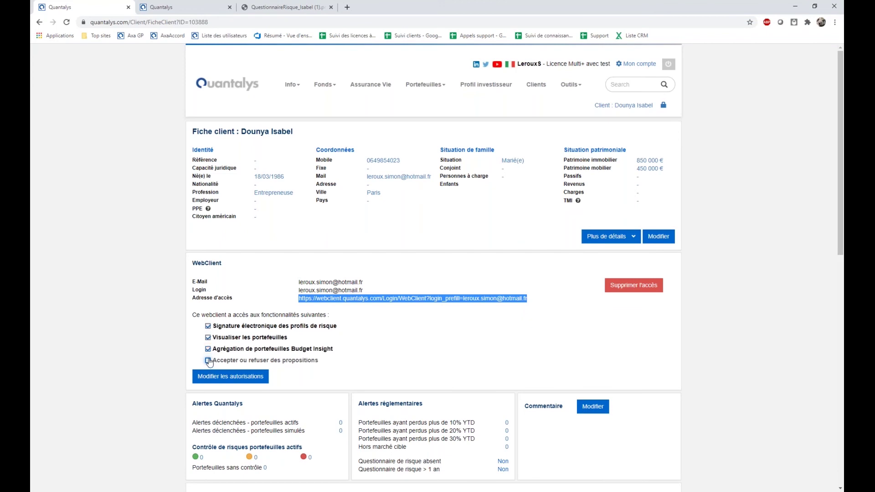
click(224, 381)
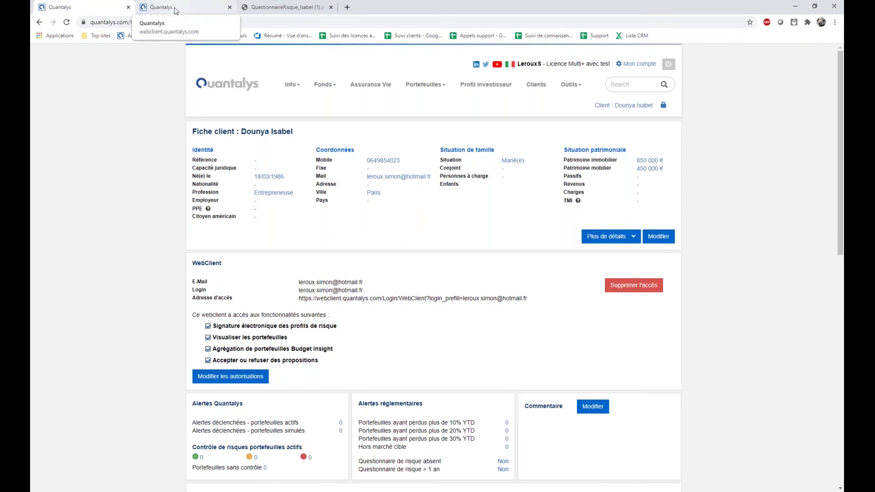
Reload the client's web space with F5, then return to the Fiche client tab.
click(175, 9)
key(F5)
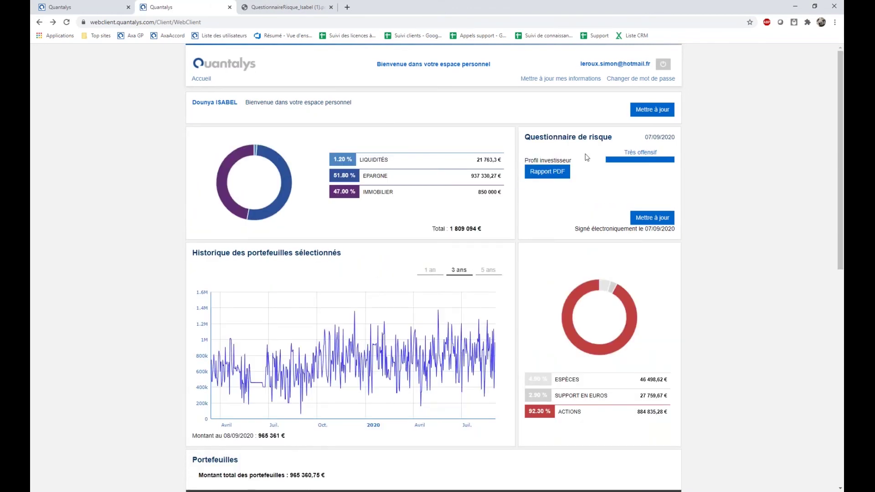
click(83, 10)
scroll(363, 337, down, 1)
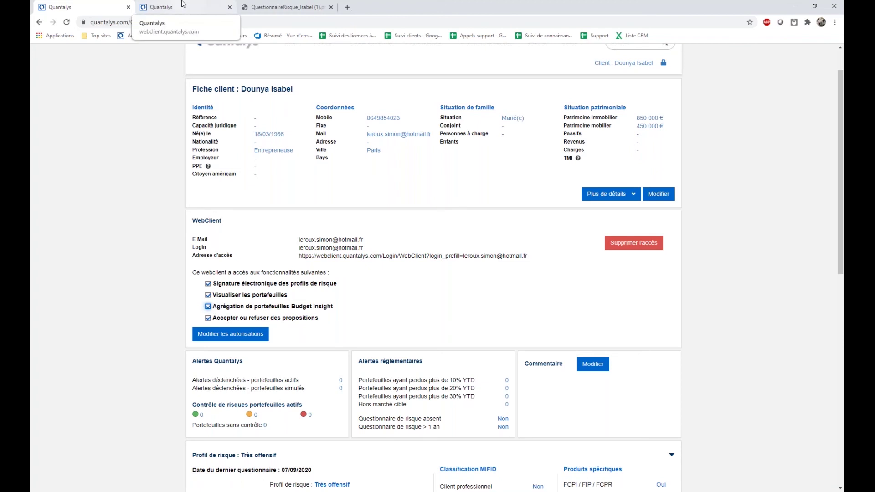
Review the client's web space down to the Portefeuilles table and pending proposals.
click(183, 4)
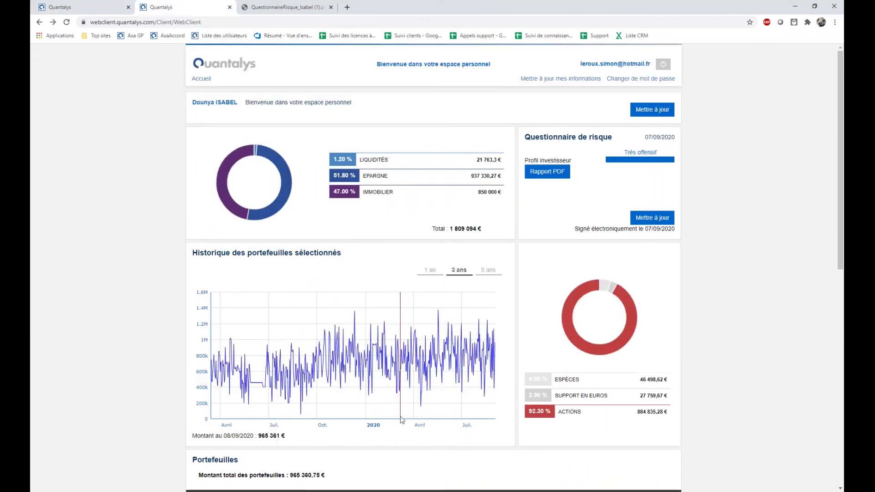
scroll(416, 281, down, 3)
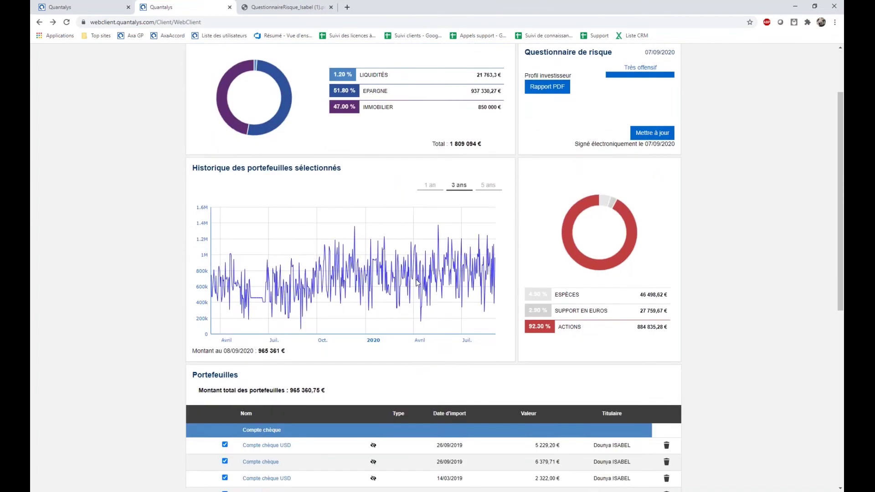
scroll(416, 281, down, 5)
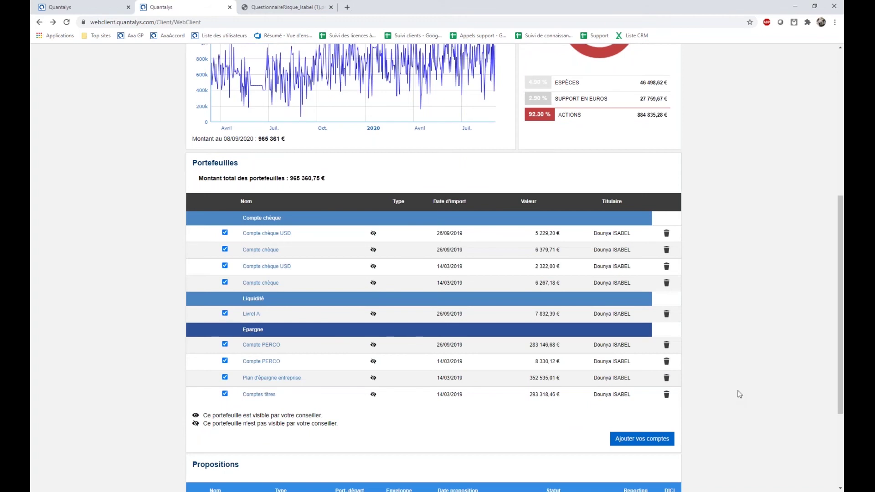
scroll(615, 442, down, 1)
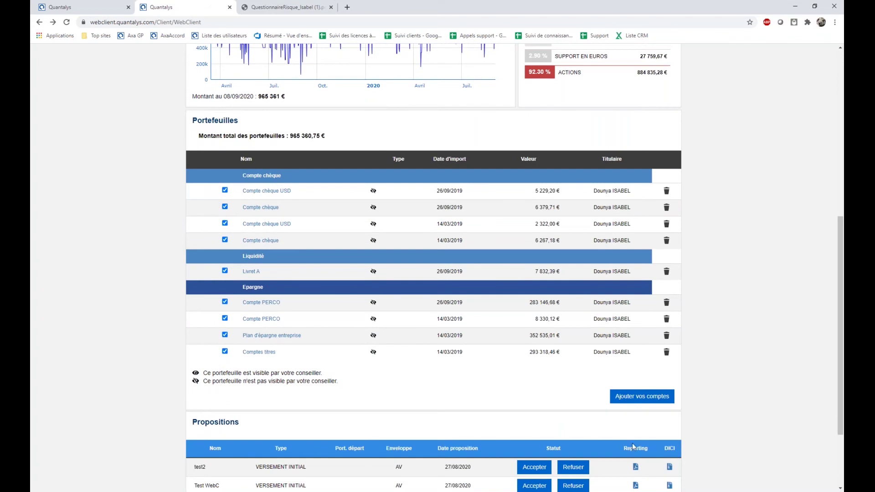
click(629, 400)
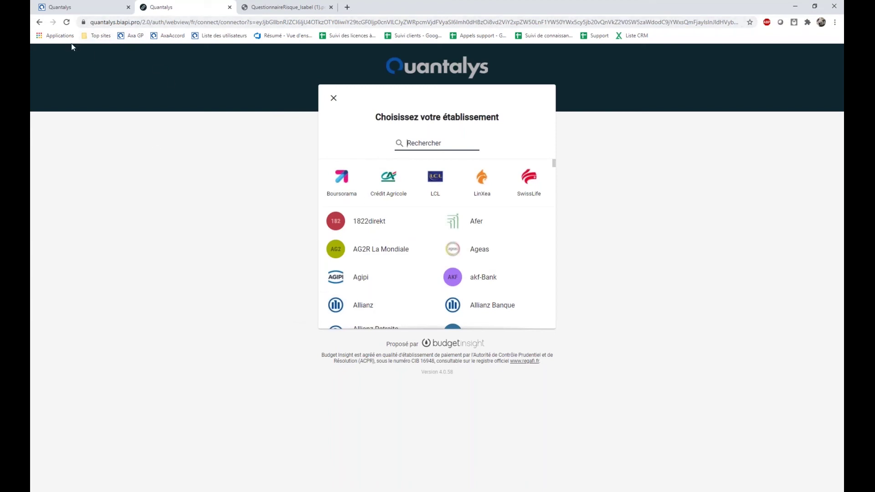
scroll(412, 265, down, 3)
scroll(455, 287, down, 10)
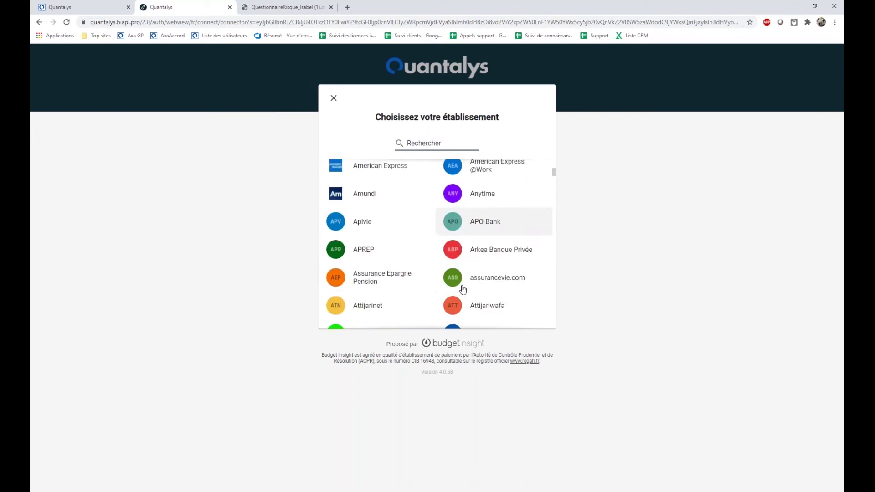
scroll(454, 291, down, 15)
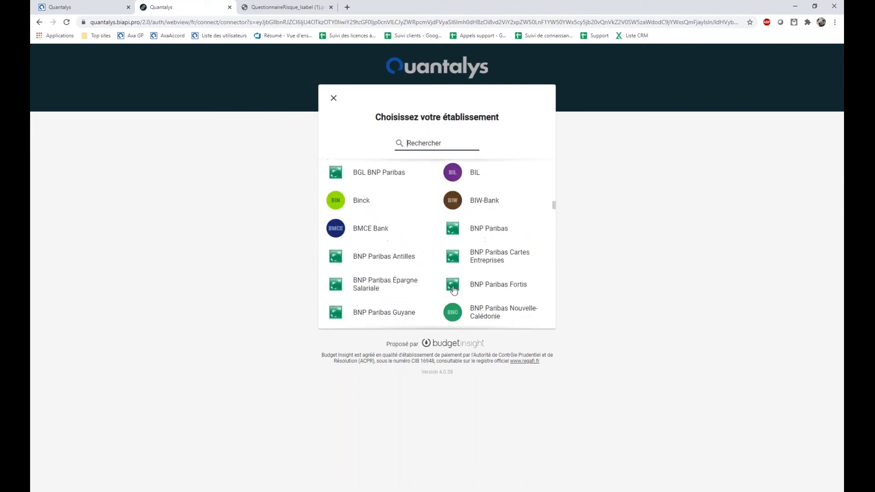
scroll(454, 290, down, 10)
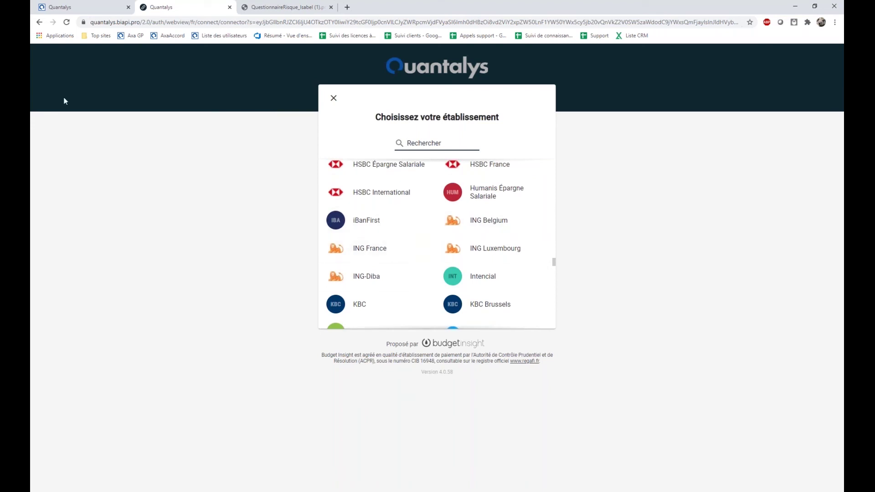
click(39, 23)
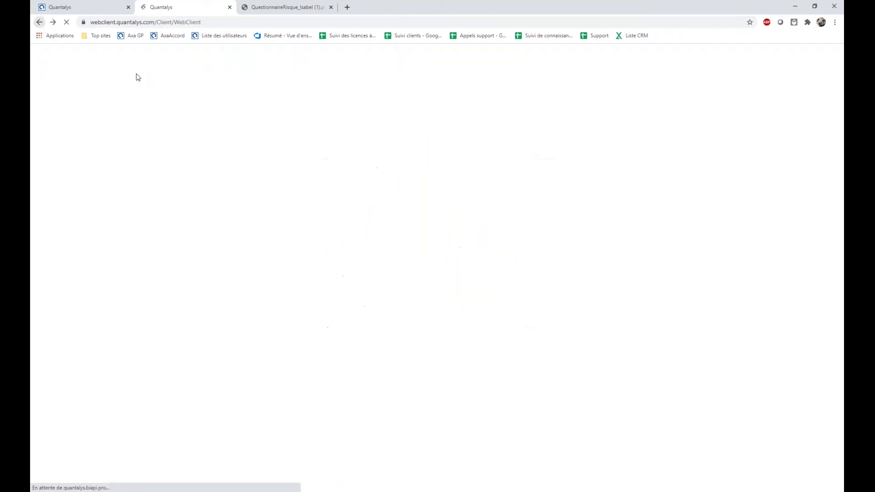
scroll(617, 439, down, 3)
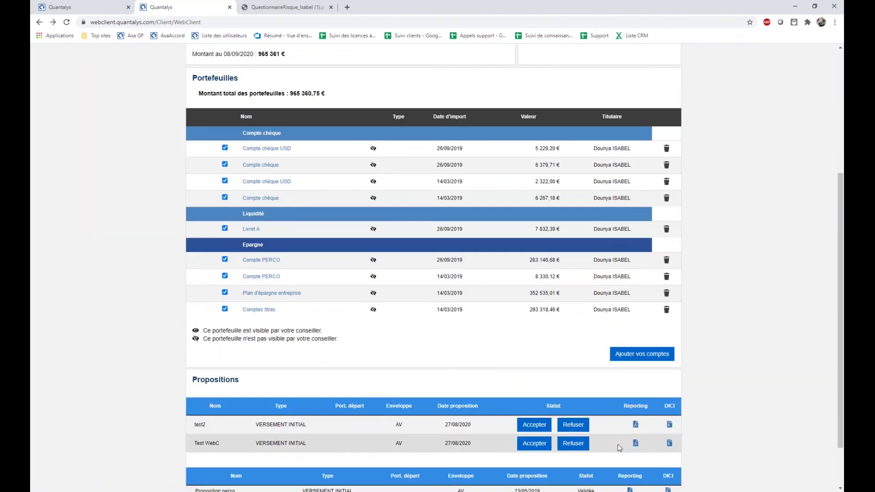
scroll(611, 416, up, 3)
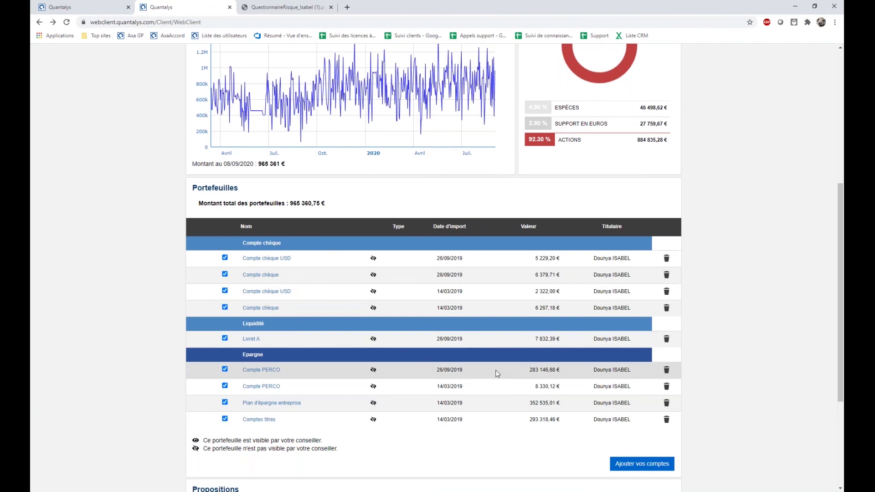
scroll(496, 374, up, 2)
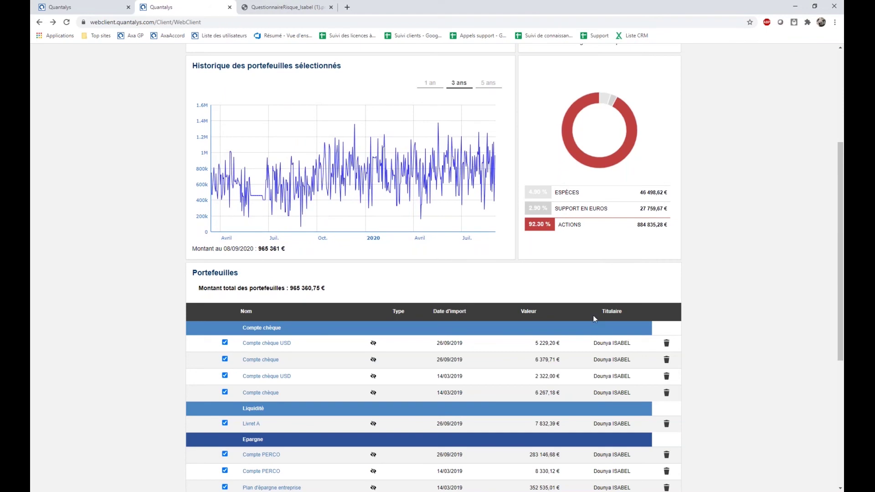
scroll(592, 315, up, 2)
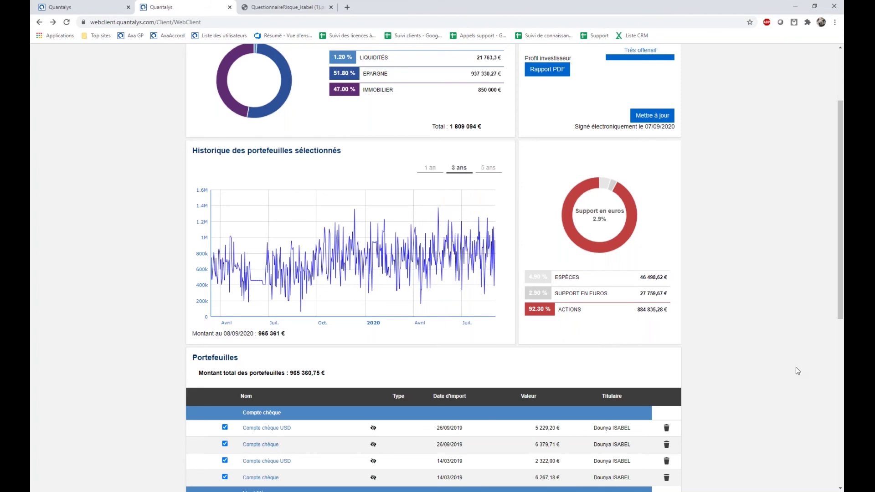
scroll(795, 367, down, 2)
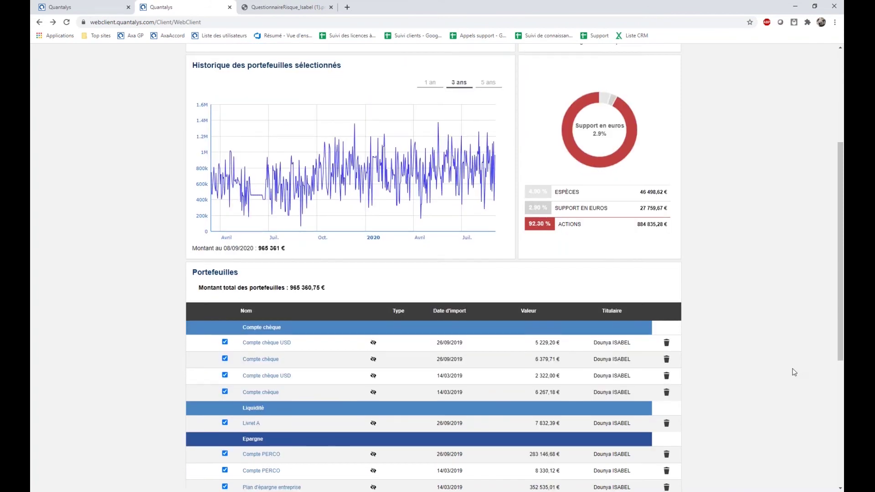
scroll(794, 372, down, 4)
scroll(793, 371, down, 2)
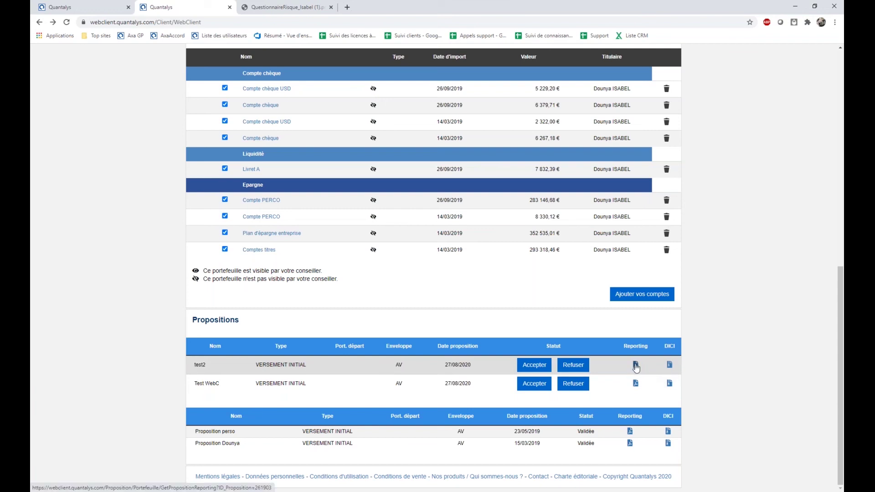
Download the test2 proposal's 8-page report PDF, scroll through it, then return to the web space.
click(636, 365)
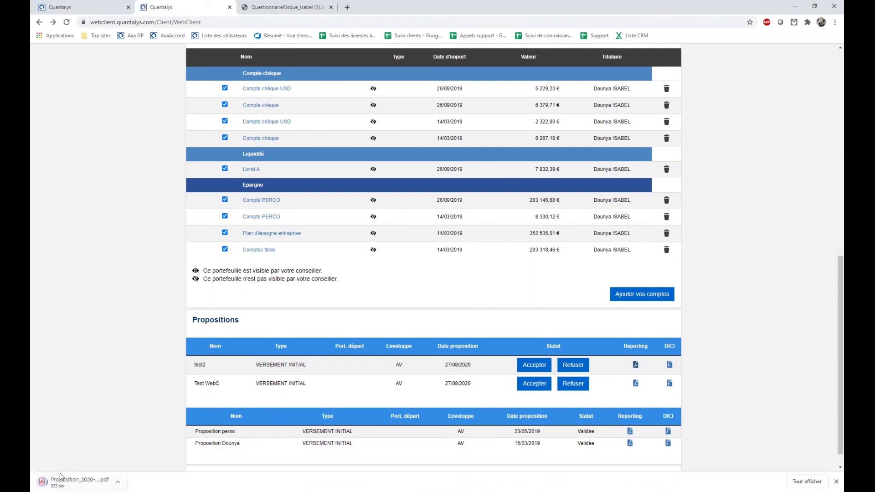
click(84, 482)
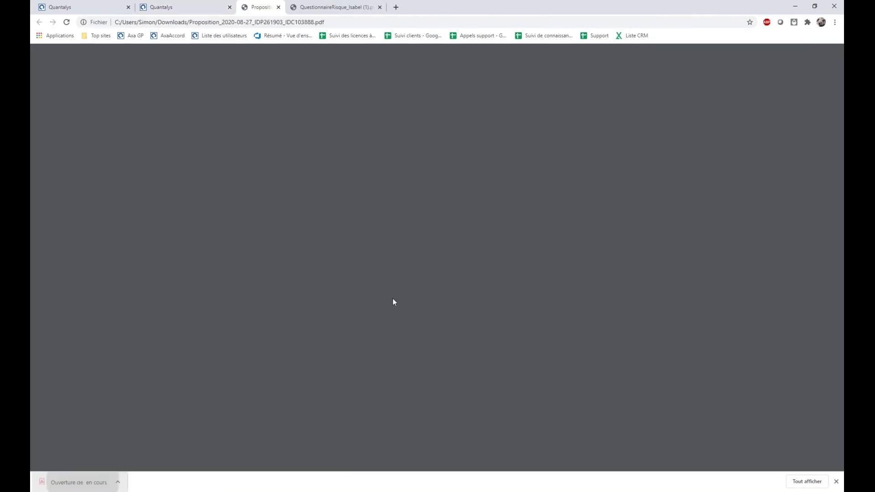
scroll(518, 283, down, 10)
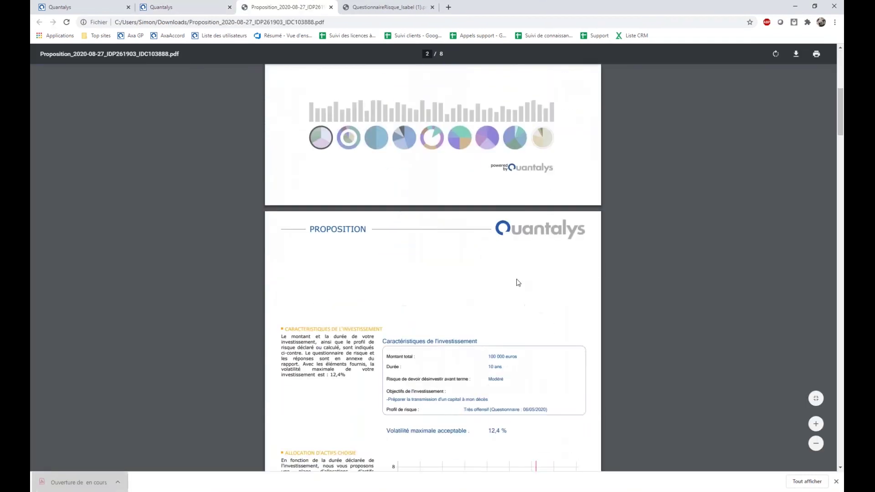
scroll(518, 311, down, 7)
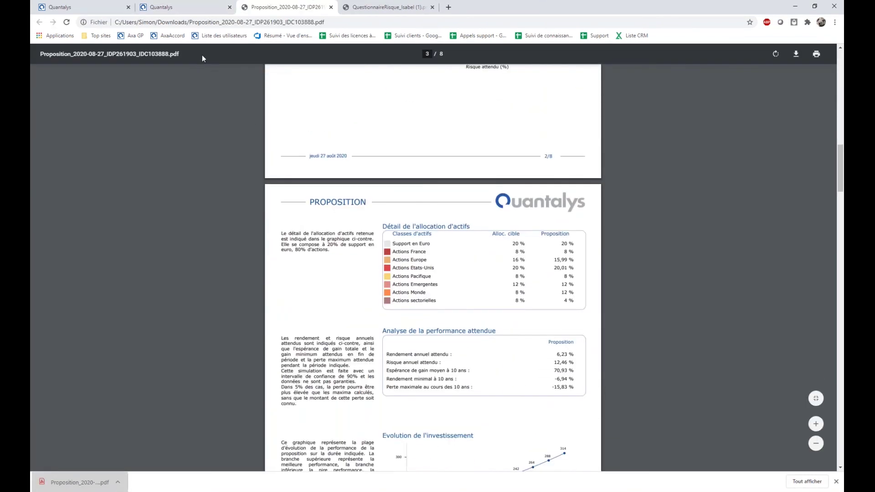
scroll(436, 288, down, 1)
click(157, 7)
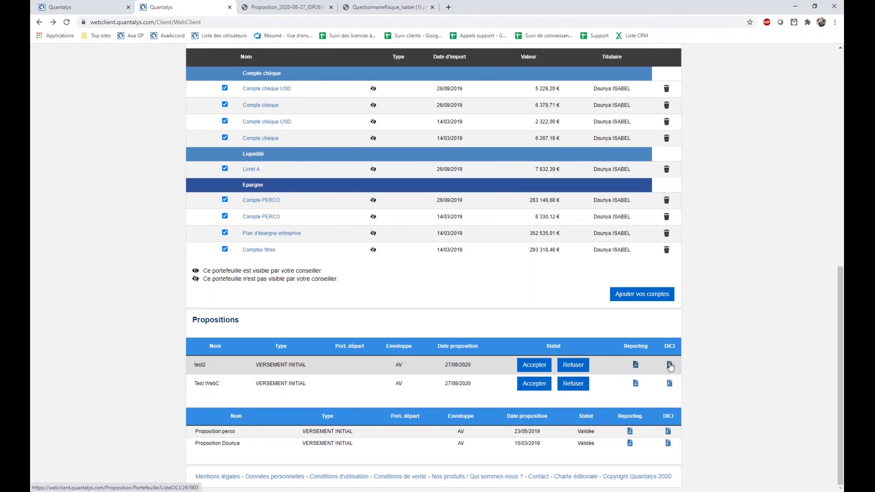
scroll(560, 374, up, 3)
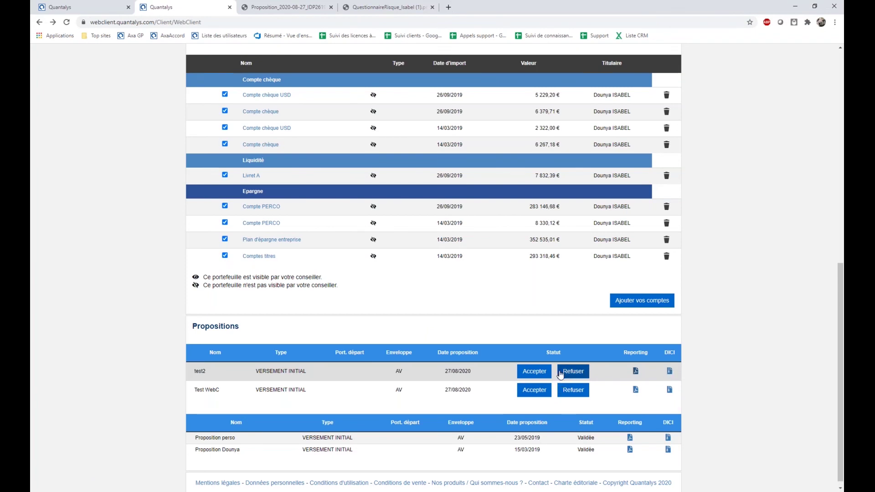
scroll(560, 374, down, 3)
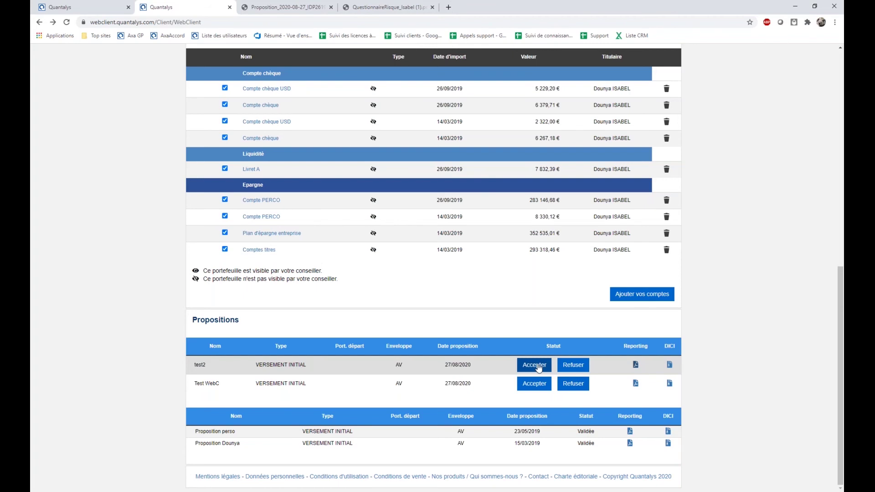
scroll(539, 368, up, 2)
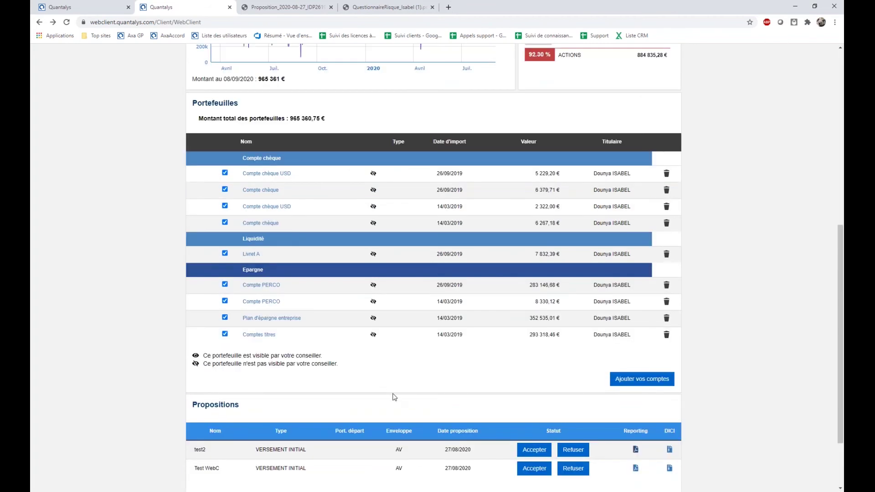
scroll(396, 398, down, 2)
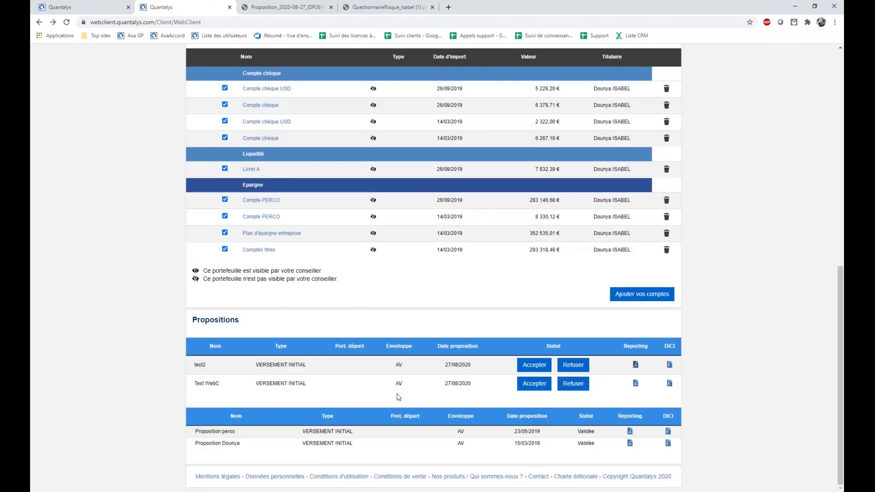
scroll(399, 396, up, 3)
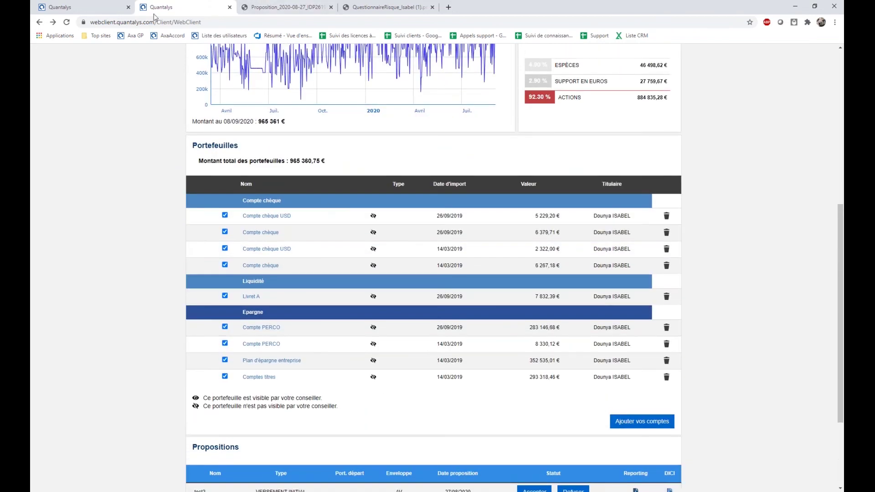
Make the Arborescence Opportunités DI simulated portfolio (91 080 €) visible in the client's web client, then open her web client view.
click(109, 12)
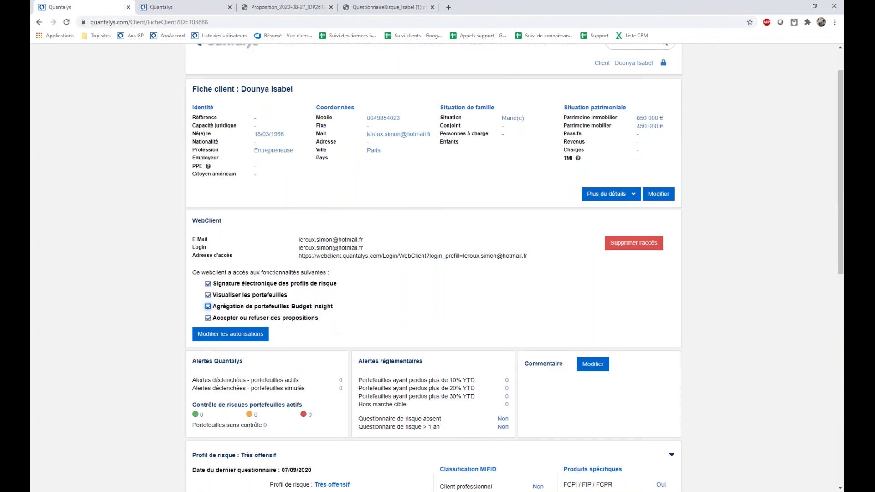
scroll(353, 341, down, 4)
scroll(353, 340, down, 3)
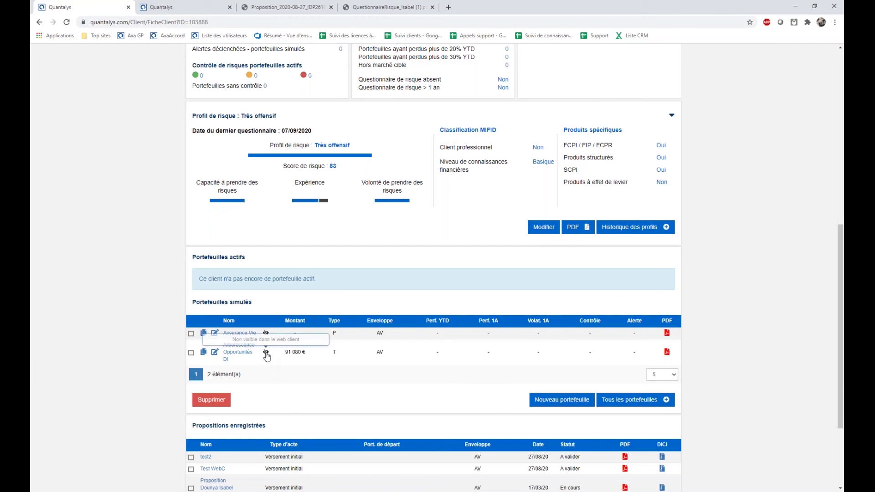
click(266, 352)
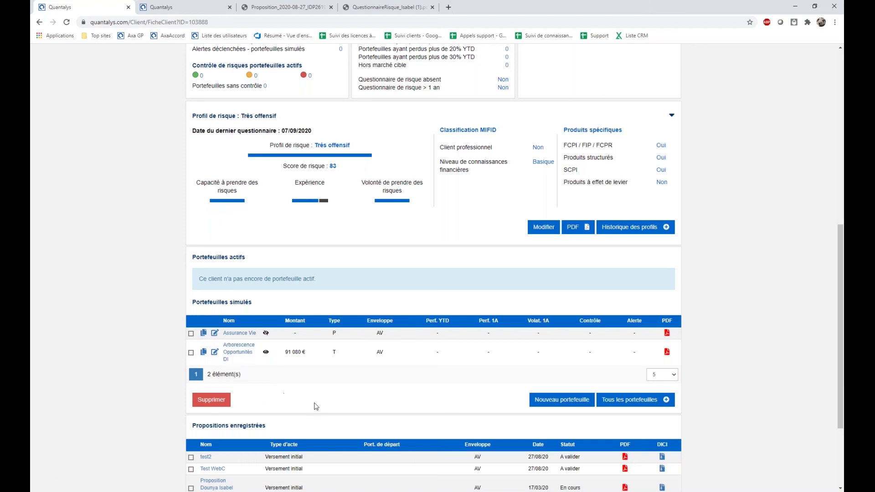
click(264, 356)
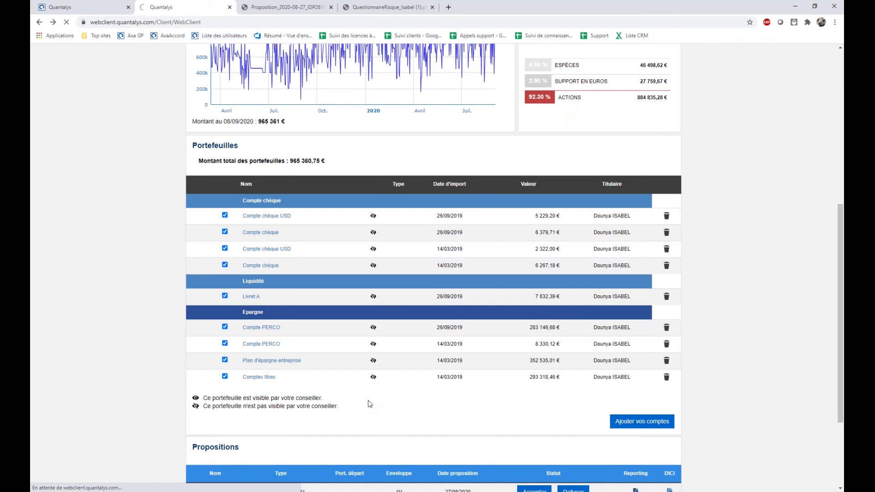
Confirm the WebClient portfolio table now lists Arborescence Opportunités DI at 91 079,74 €.
scroll(370, 361, down, 3)
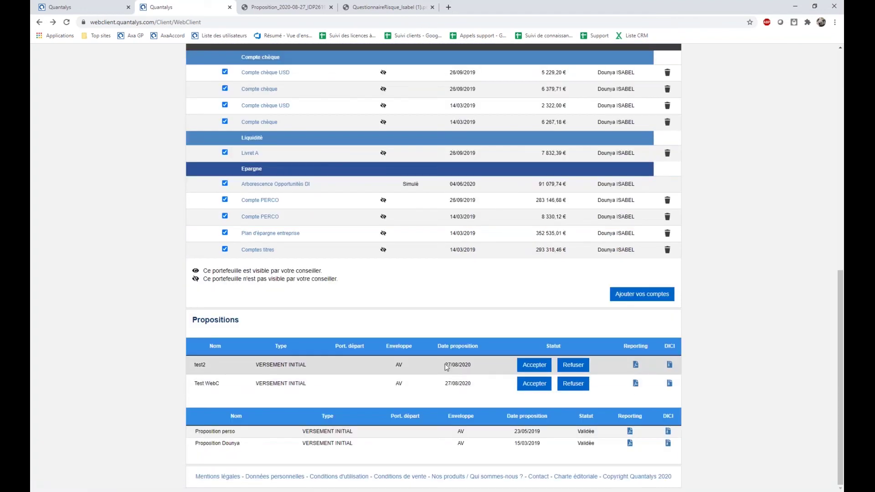
scroll(287, 282, up, 2)
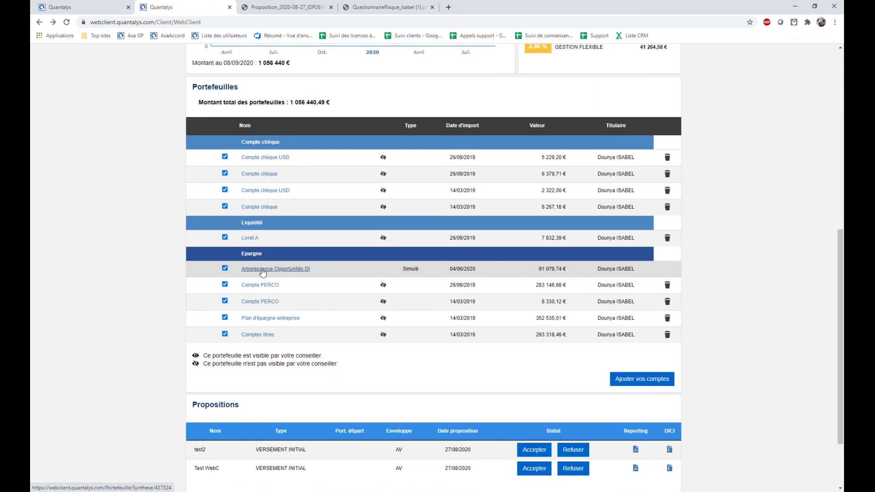
scroll(497, 214, up, 8)
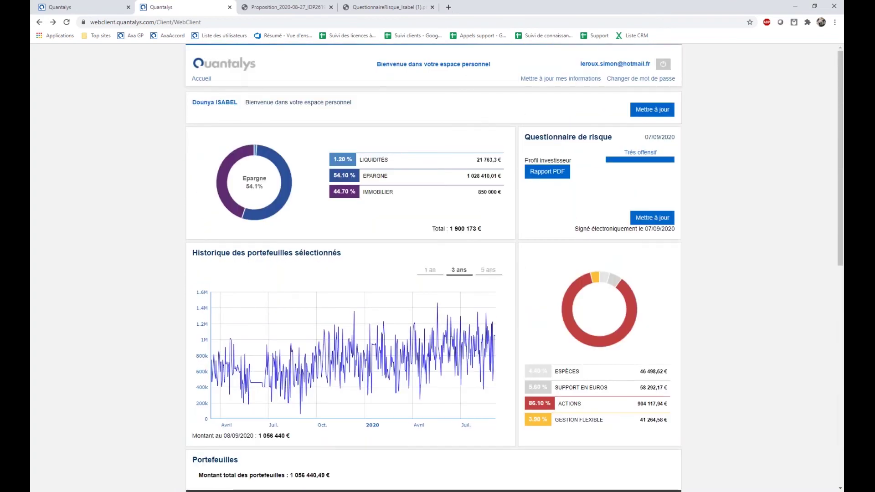
Return to the client record page, then switch back to the client's web client dashboard.
click(109, 11)
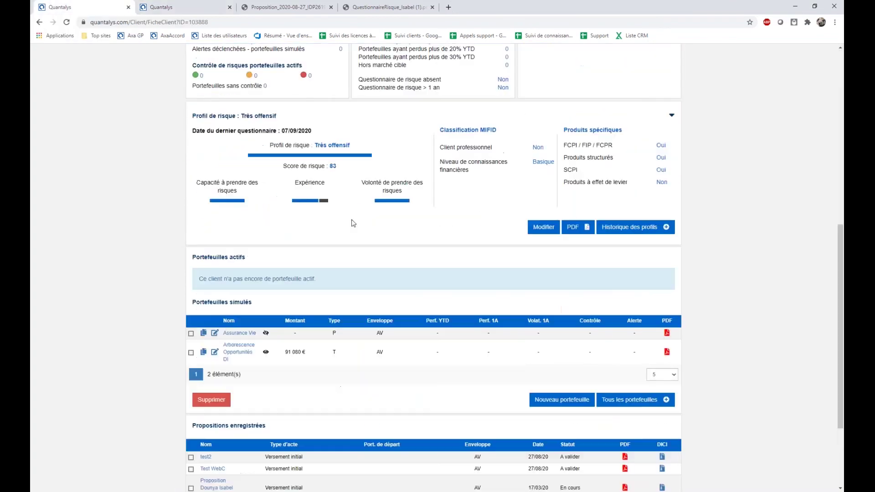
scroll(370, 277, up, 10)
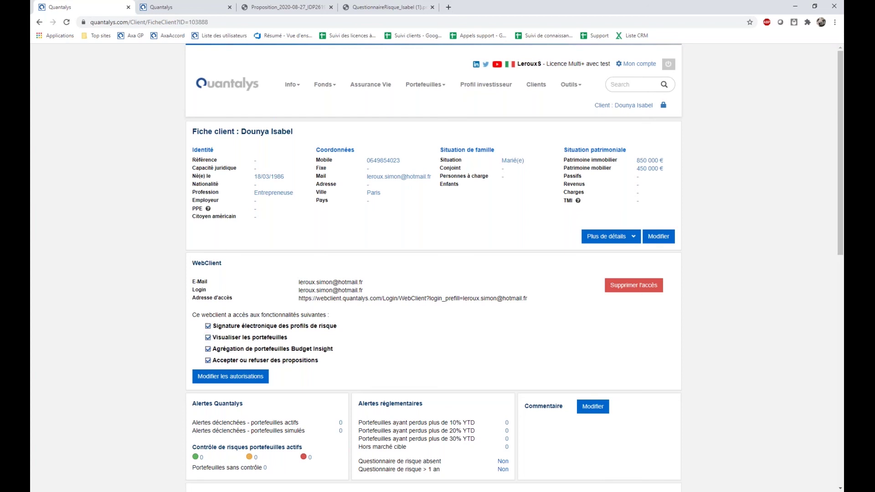
click(173, 10)
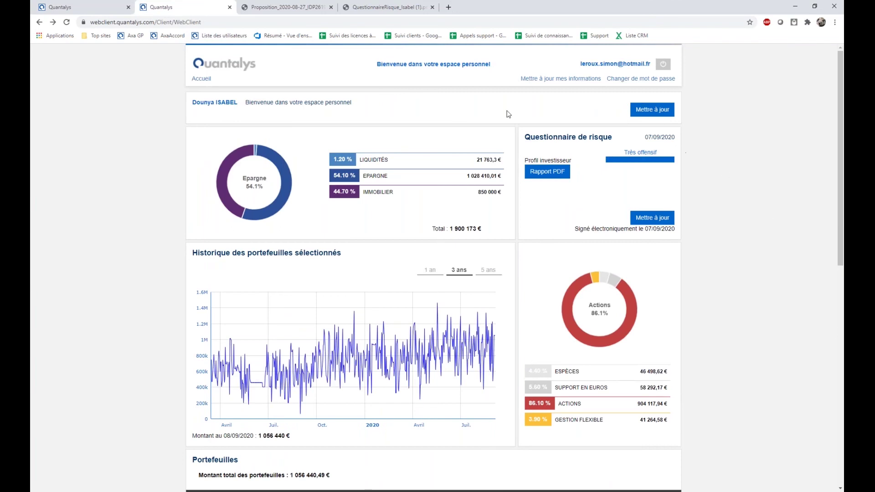
drag(576, 229, 674, 241)
click(685, 240)
scroll(681, 277, down, 5)
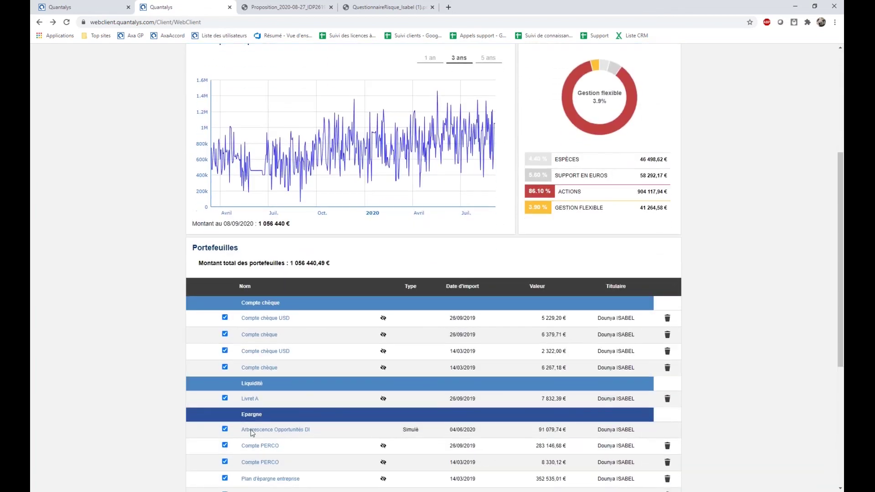
scroll(274, 428, down, 4)
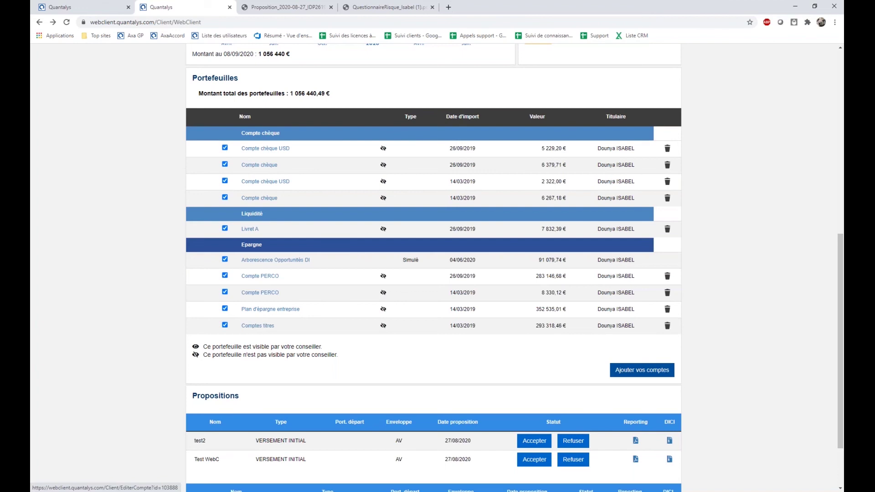
scroll(618, 361, down, 3)
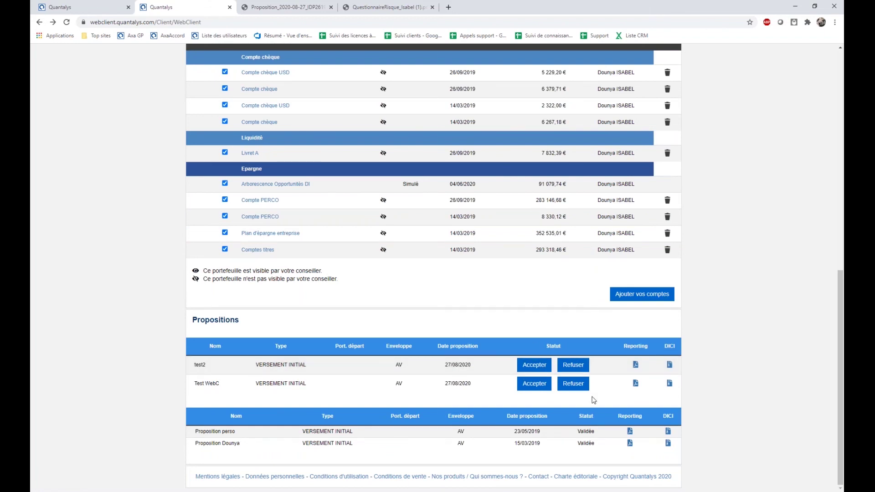
double_click(586, 431)
click(744, 388)
scroll(467, 273, up, 5)
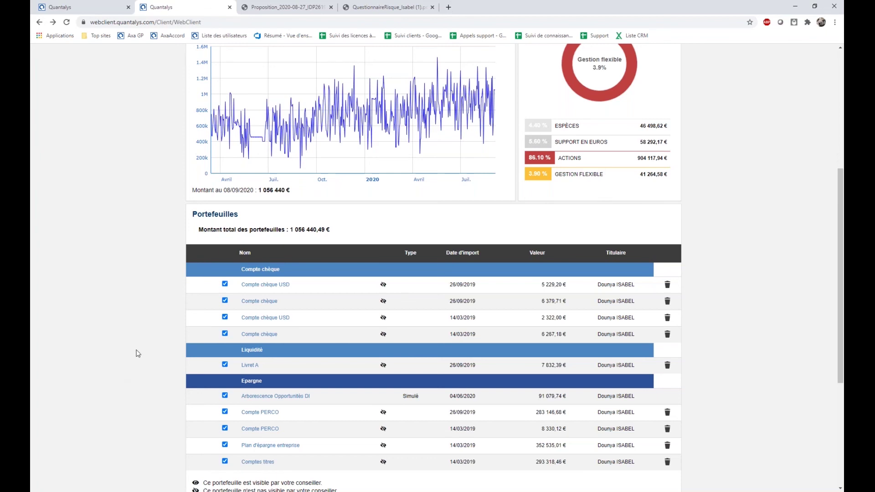
scroll(272, 357, up, 4)
scroll(272, 358, up, 2)
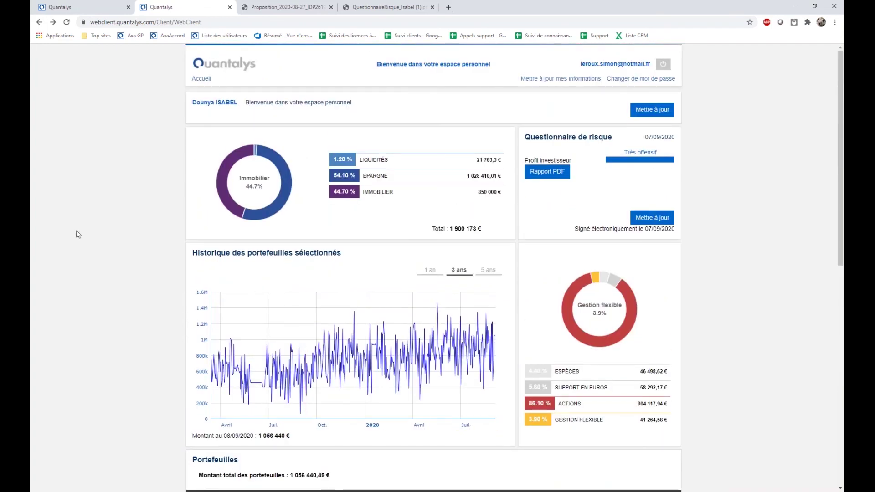
click(31, 221)
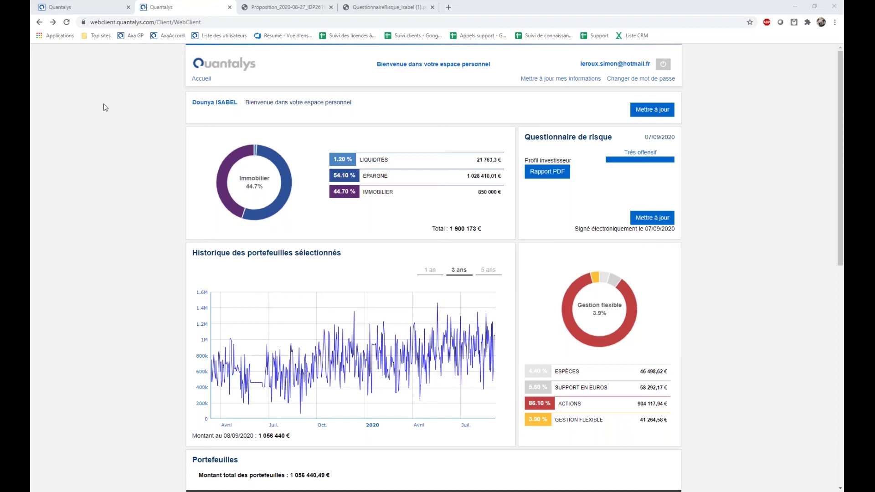
Open the alerts dashboard and review the portfolios under Feu de contrôle volatilité rouge.
click(73, 7)
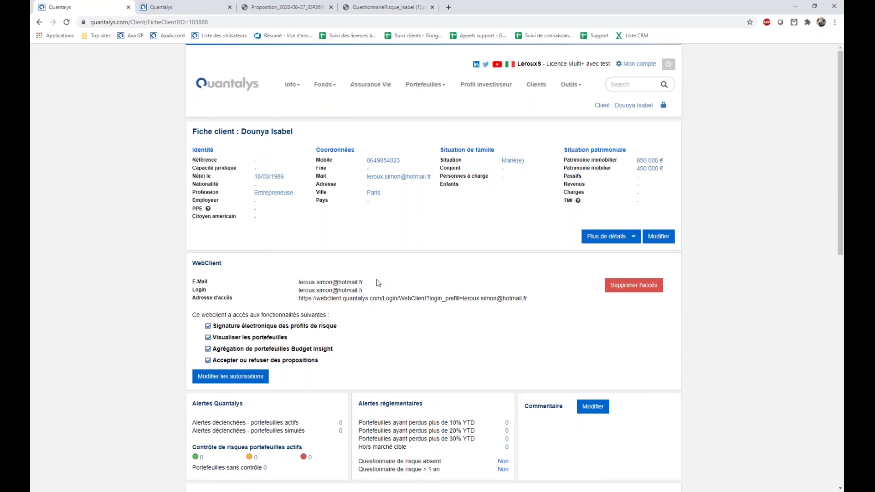
mouse_move(575, 90)
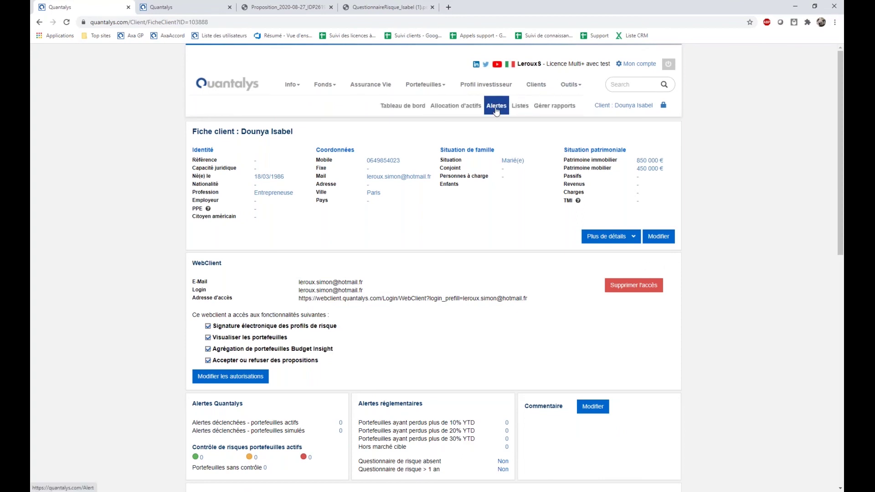
click(496, 108)
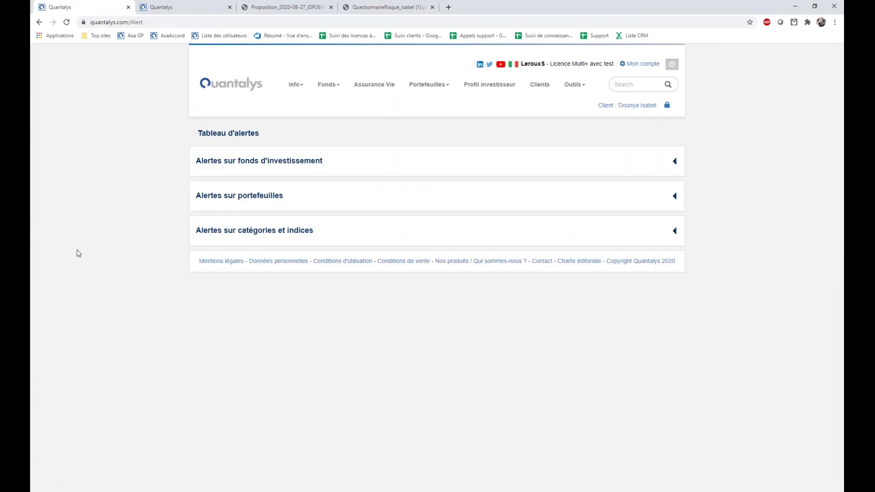
click(242, 205)
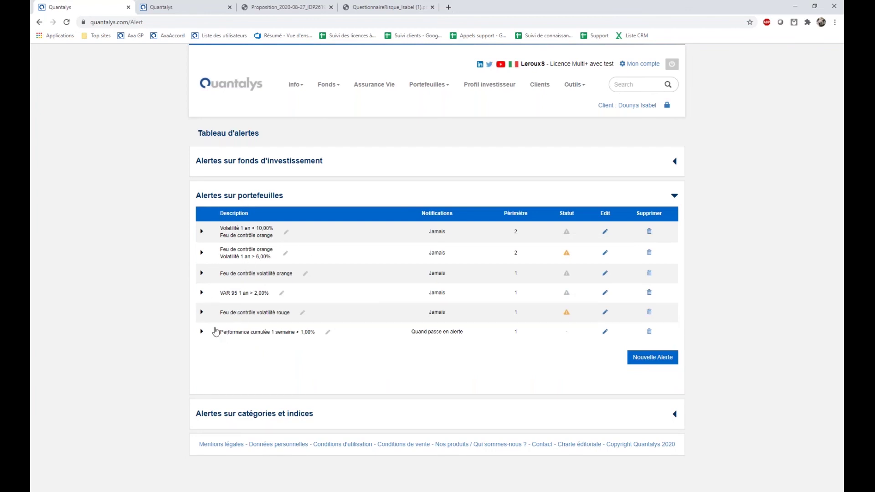
click(206, 312)
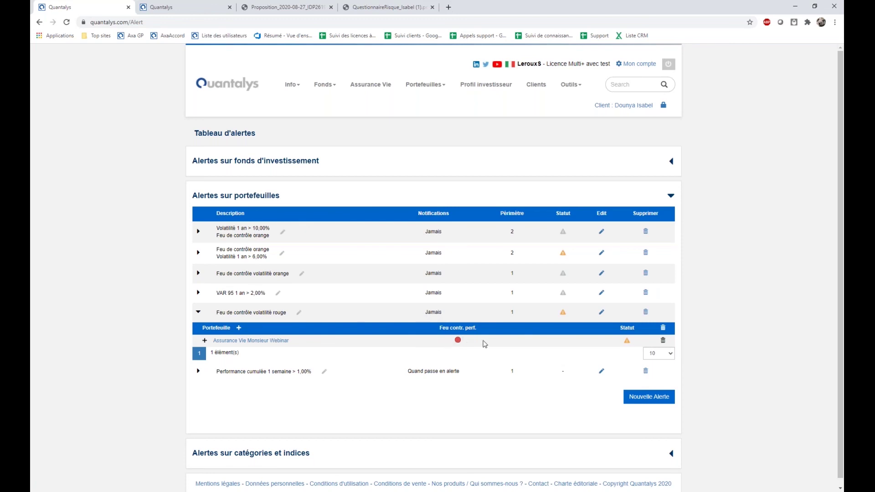
Start a new portfolio alert and add the Coralis Sélection portfolio to it.
scroll(656, 403, down, 1)
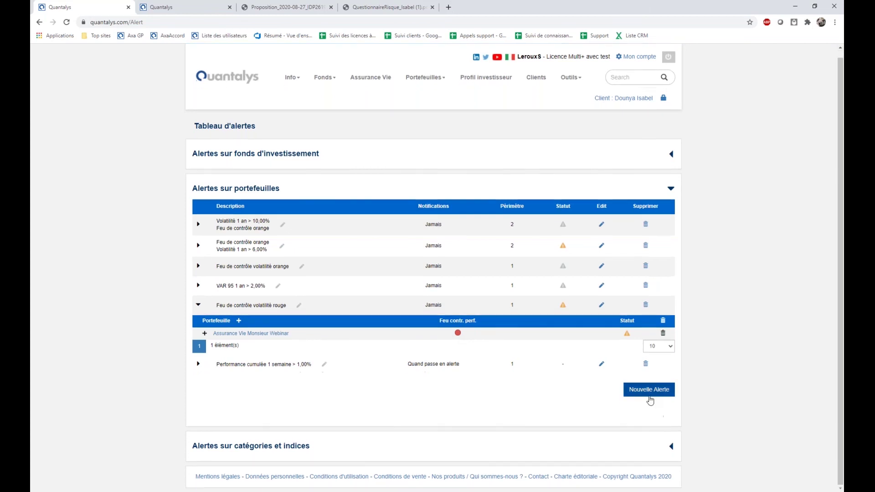
click(652, 394)
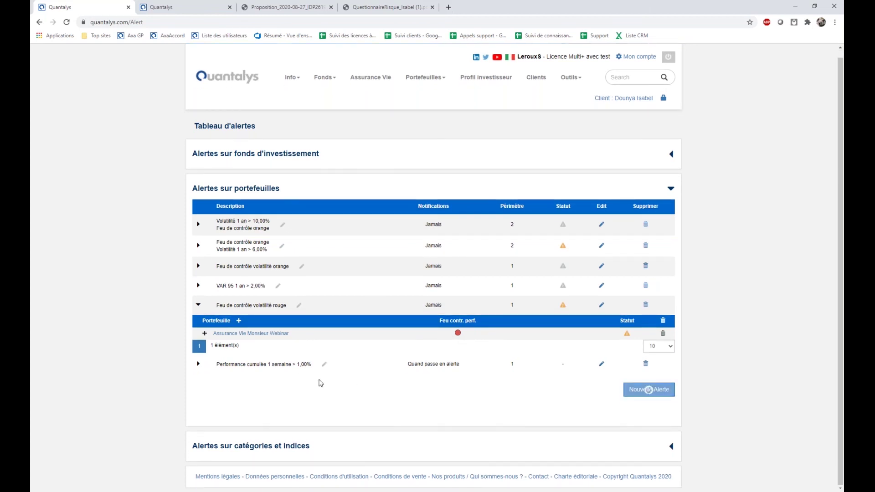
scroll(320, 382, down, 4)
click(275, 314)
click(216, 345)
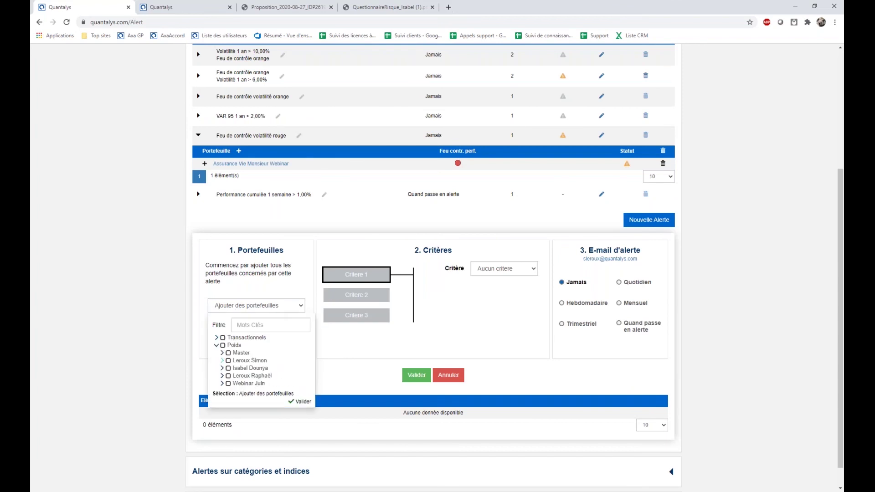
click(222, 361)
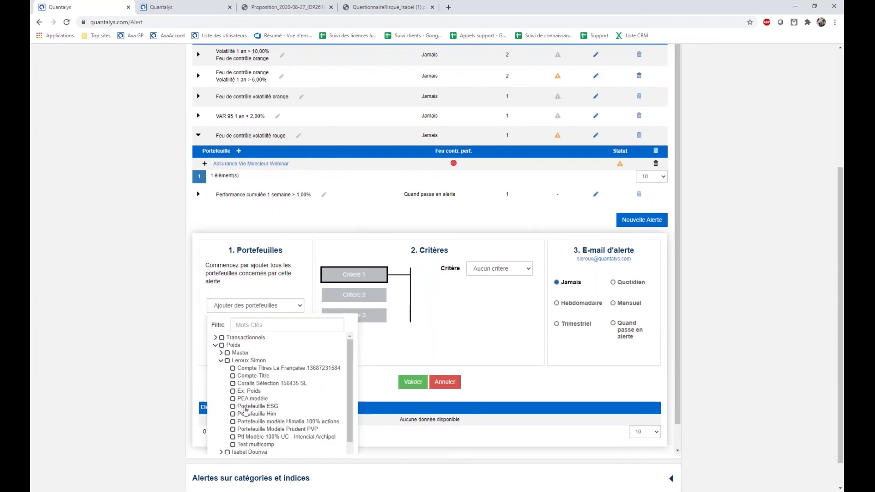
click(233, 384)
click(509, 362)
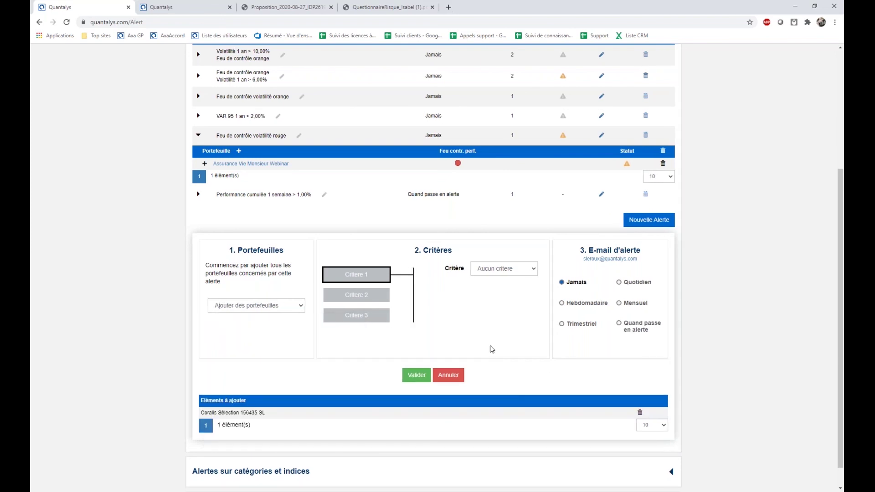
Set the alert criterion to Feu de contrôle with daily e-mails and save it.
click(490, 270)
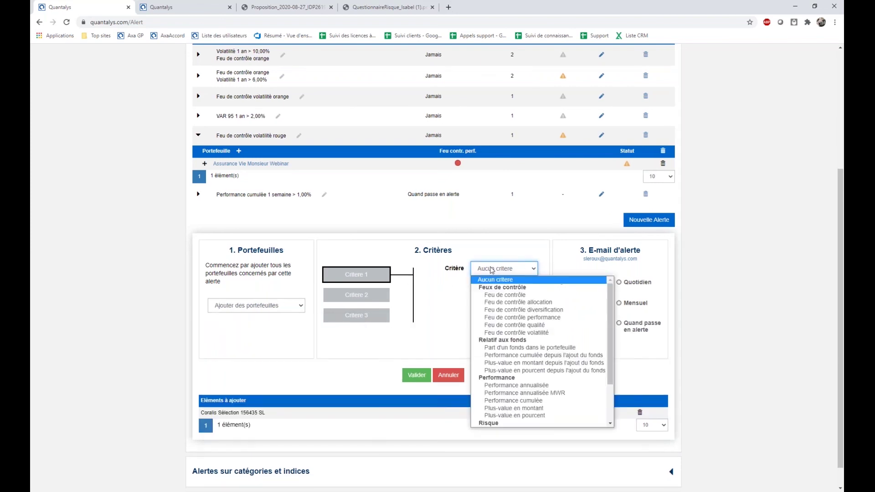
click(512, 298)
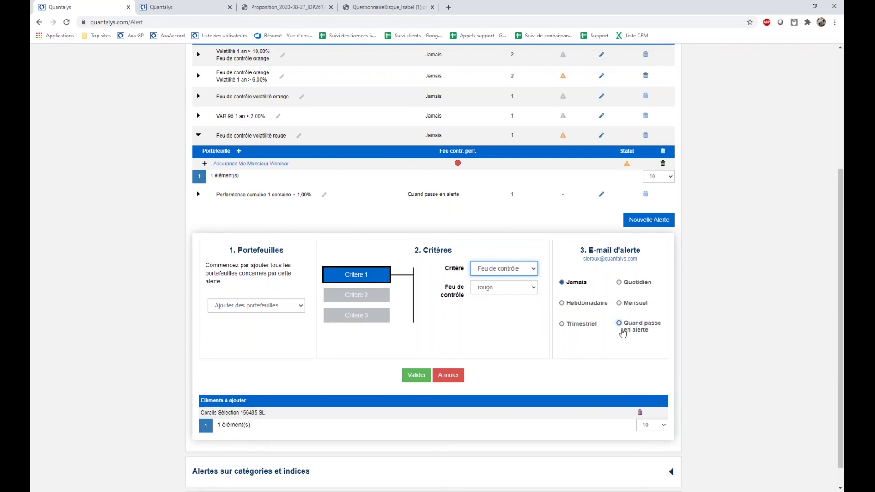
click(619, 283)
click(415, 376)
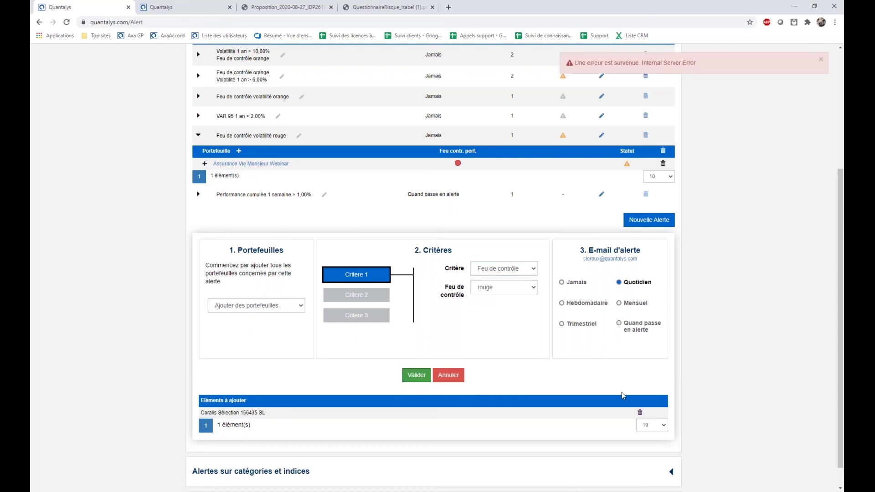
scroll(624, 393, down, 1)
scroll(622, 396, up, 2)
scroll(254, 398, down, 2)
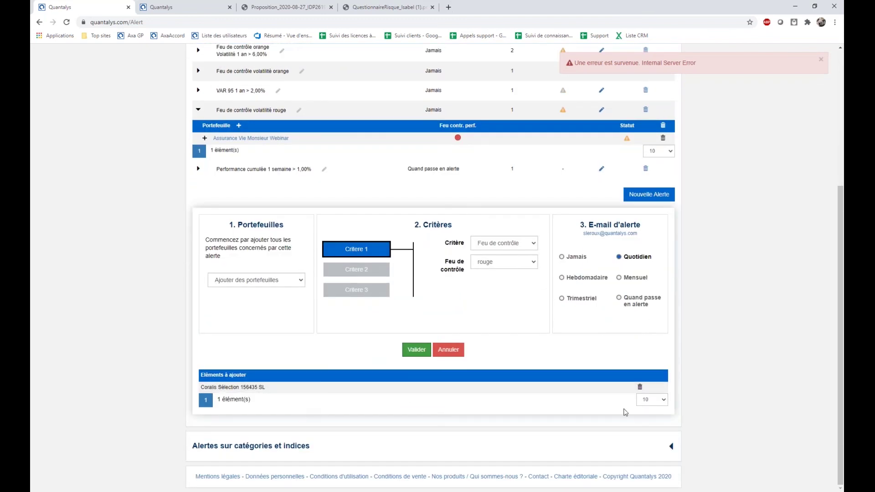
scroll(310, 314, up, 1)
Replace Coralis Sélection 156435 SL with Portefeuille initial RL and submit the alert.
click(256, 315)
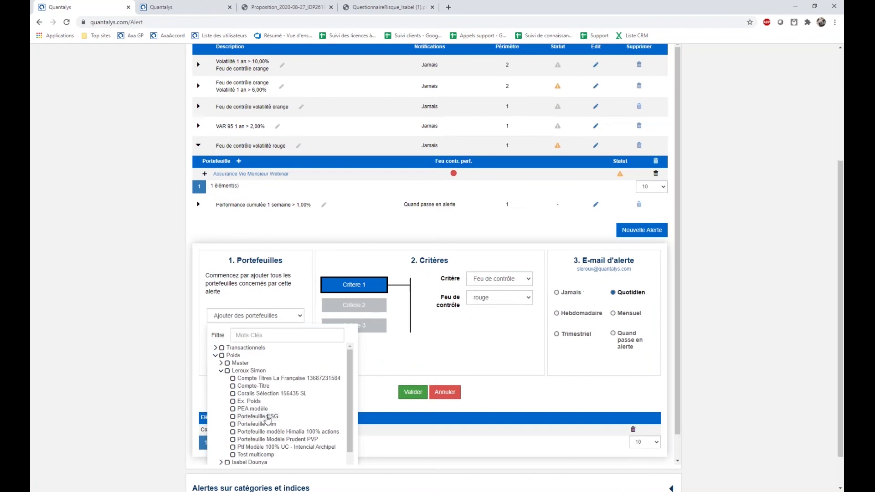
click(221, 371)
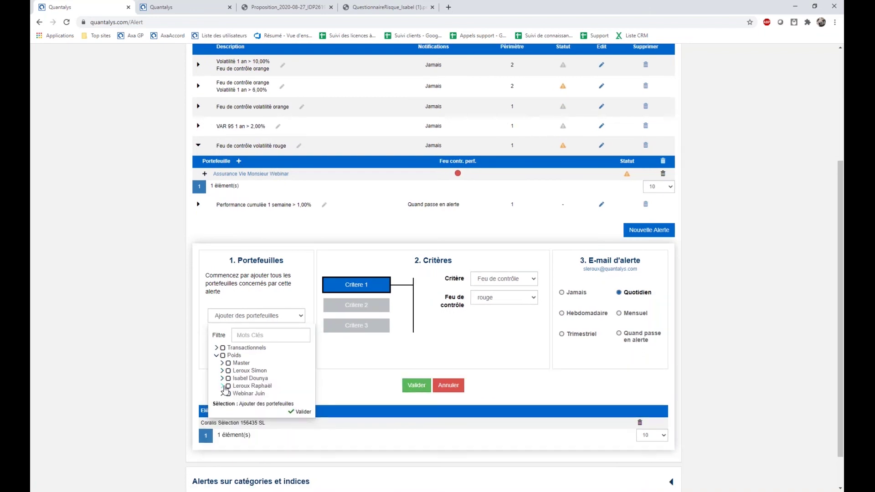
click(222, 386)
click(234, 393)
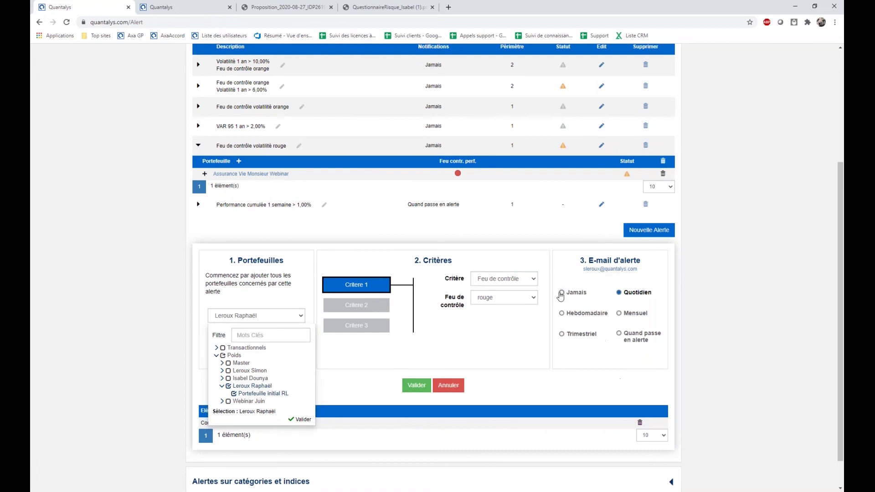
click(300, 419)
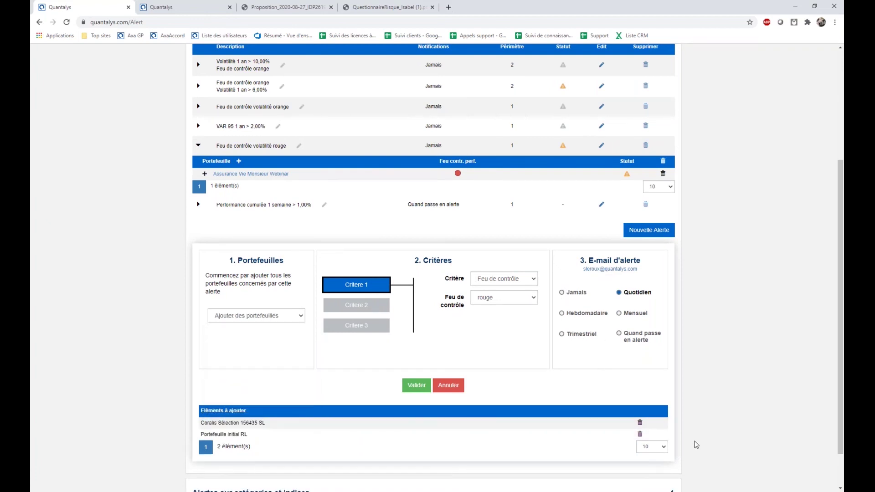
click(639, 422)
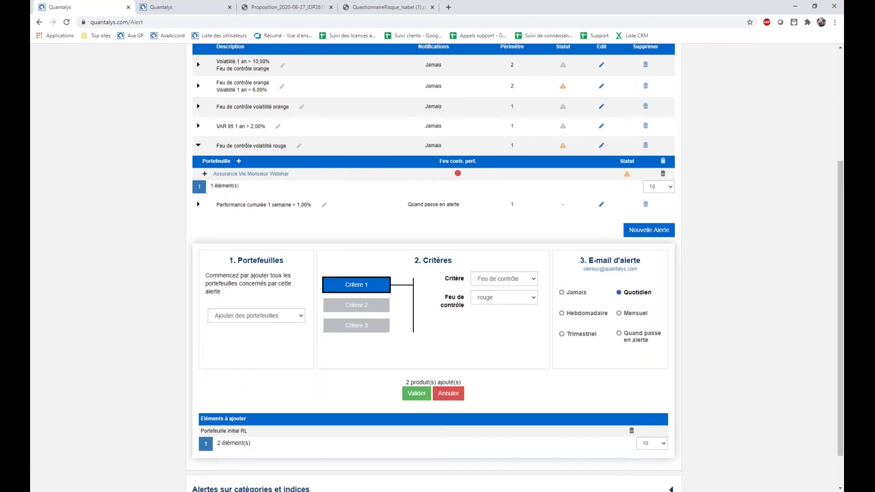
click(414, 393)
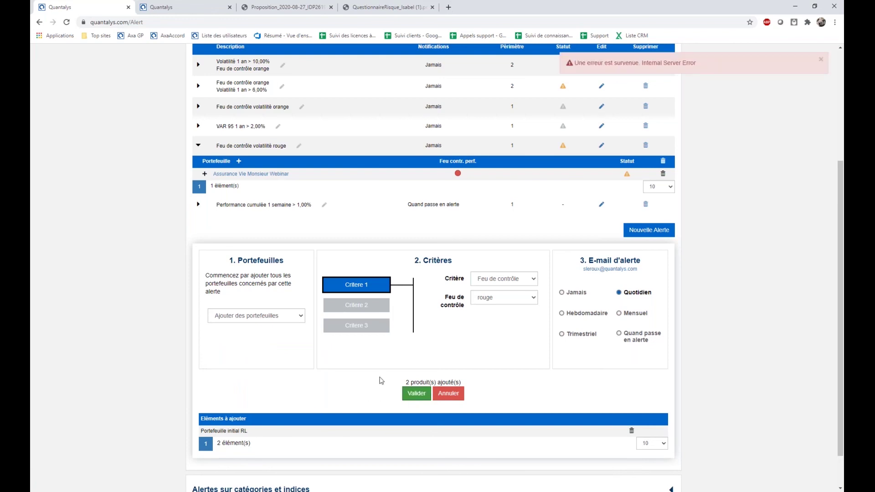
scroll(386, 381, up, 3)
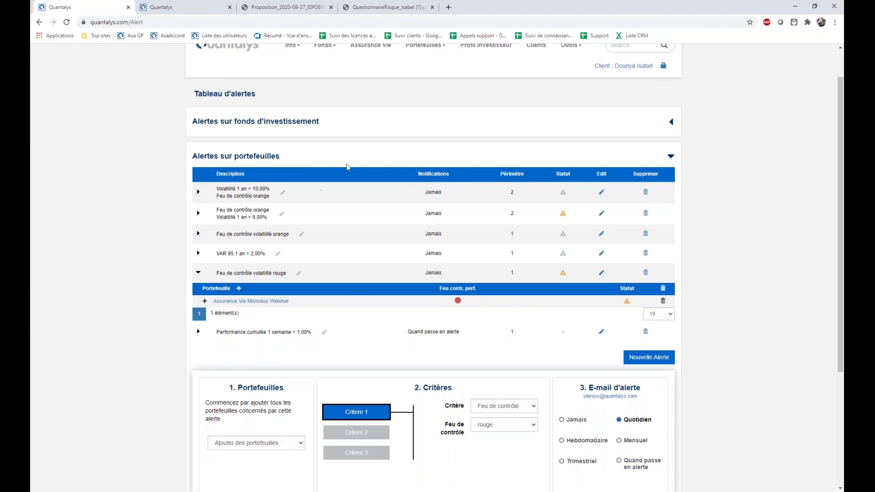
Start a new investment fund alert that adds funds from an existing portfolio.
click(261, 124)
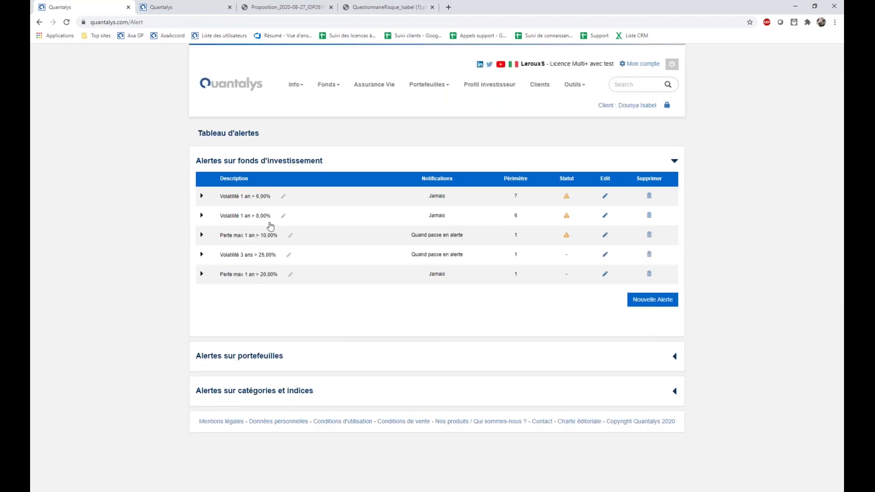
click(642, 301)
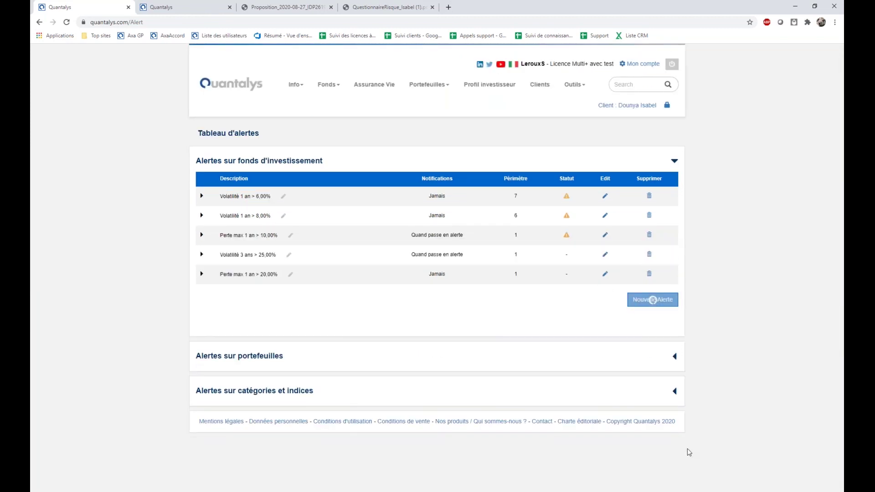
click(259, 378)
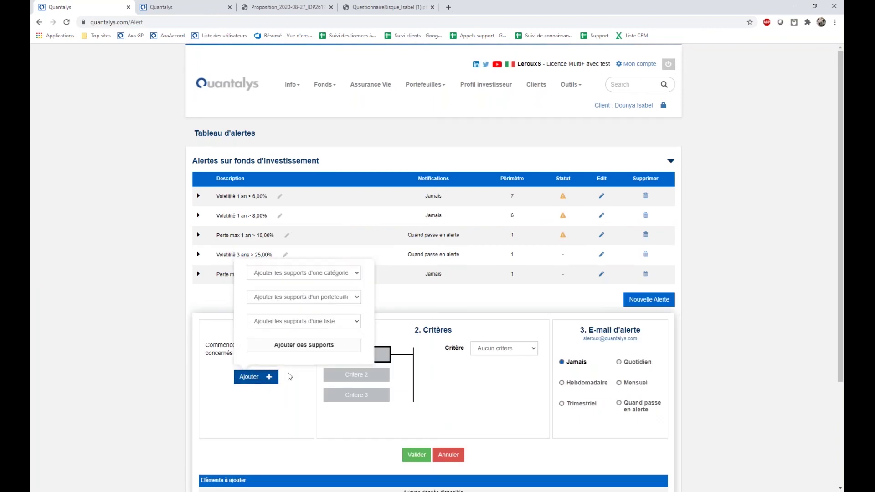
click(284, 299)
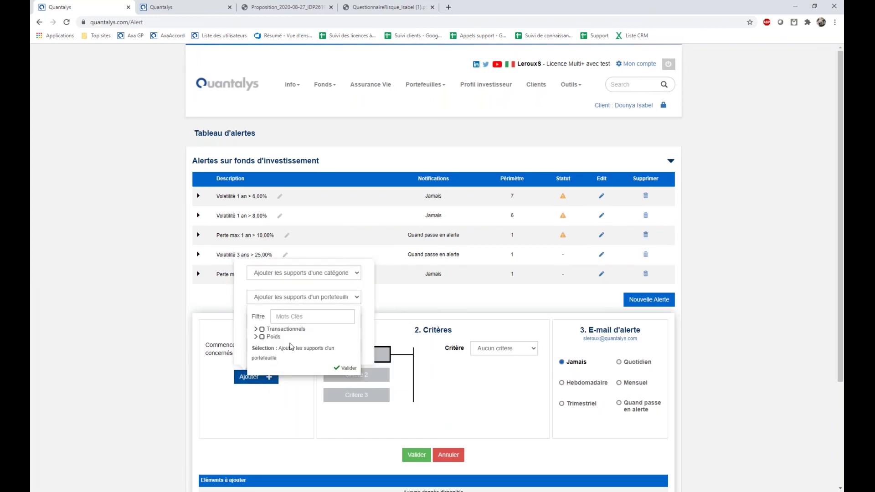
Select Portefeuille modèle Himalia 100% actions and add its funds to the alert.
click(255, 337)
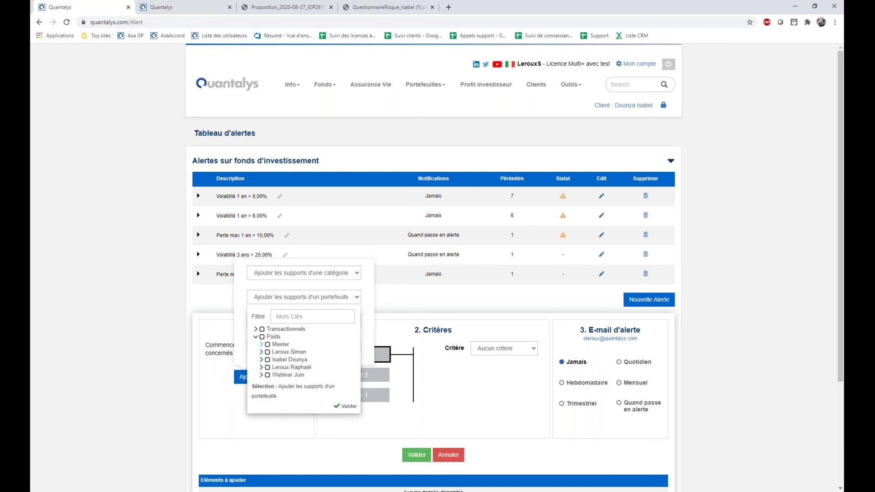
click(261, 345)
scroll(313, 409, down, 2)
scroll(313, 410, up, 2)
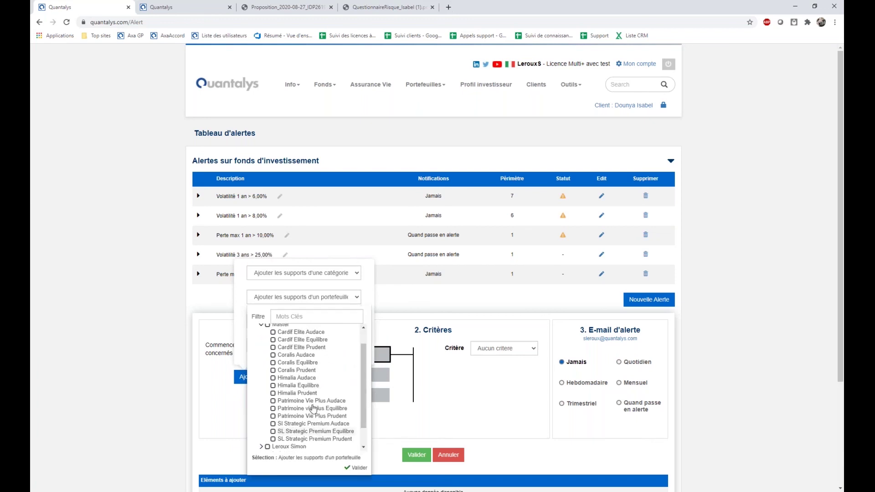
scroll(314, 387, down, 2)
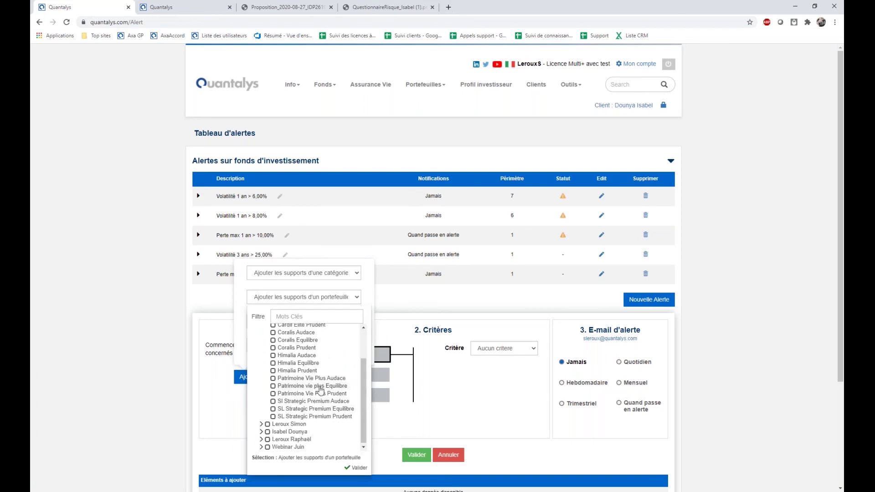
scroll(318, 389, up, 2)
click(261, 344)
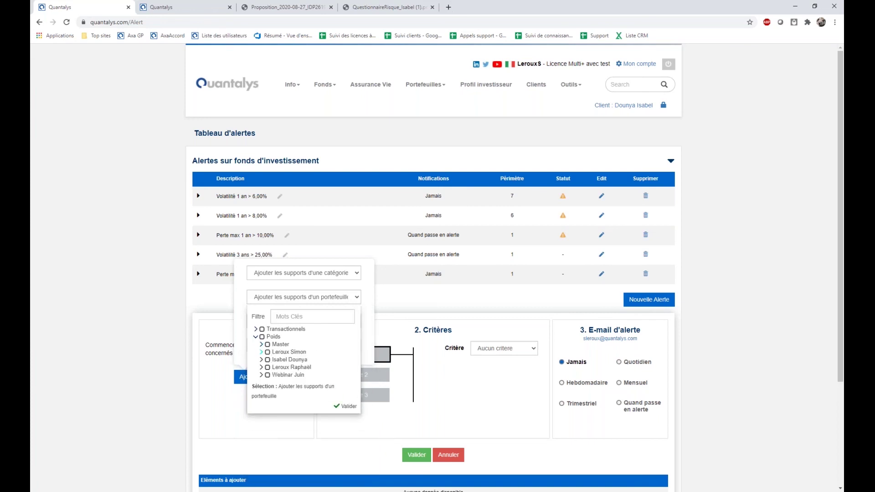
click(260, 353)
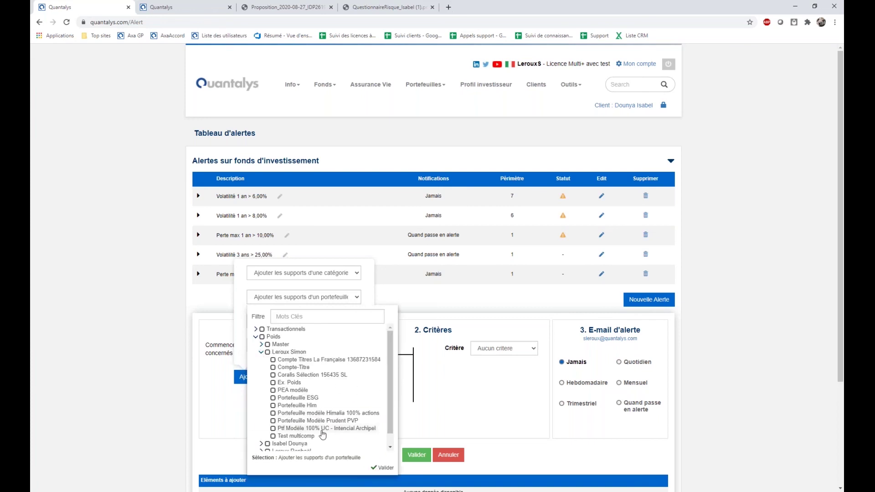
click(280, 414)
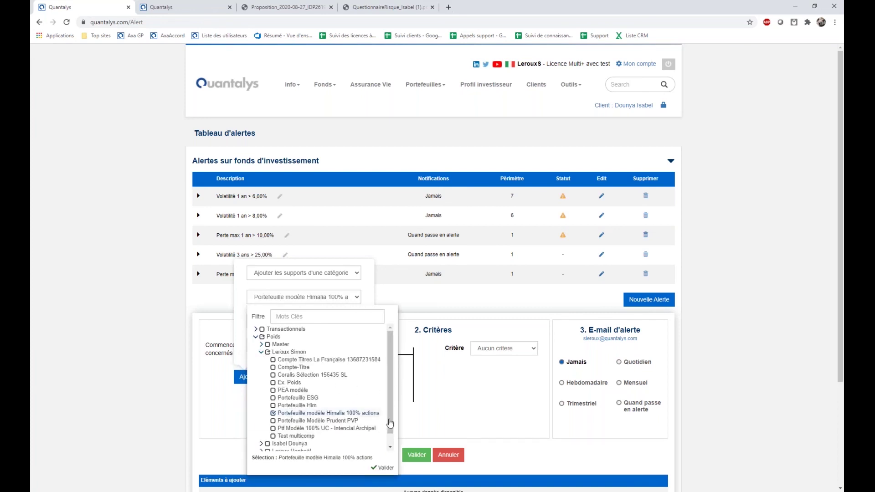
double_click(456, 411)
click(274, 382)
click(453, 429)
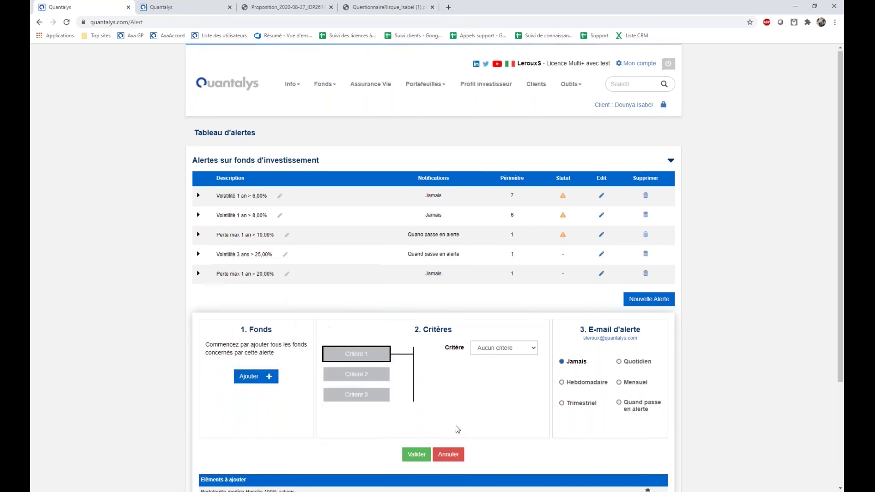
scroll(208, 414, down, 2)
click(500, 267)
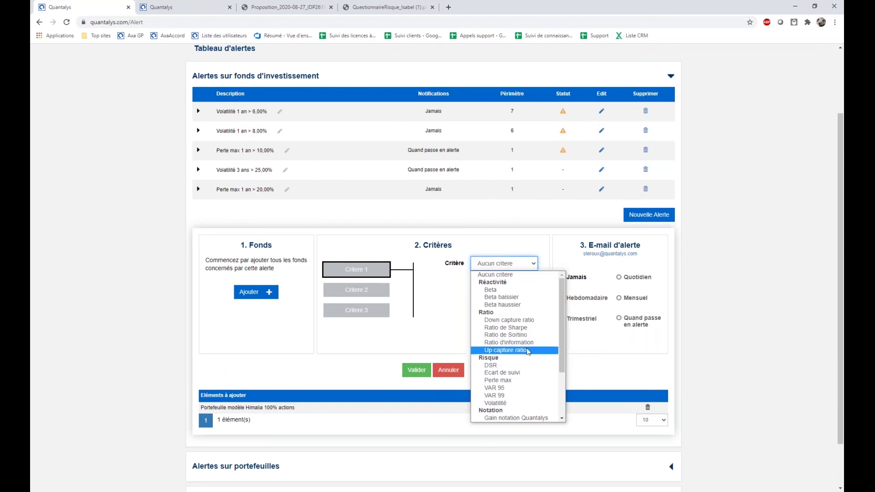
Make the fund alert trigger when YTD cumulative performance is greater than 5 %.
scroll(531, 354, down, 2)
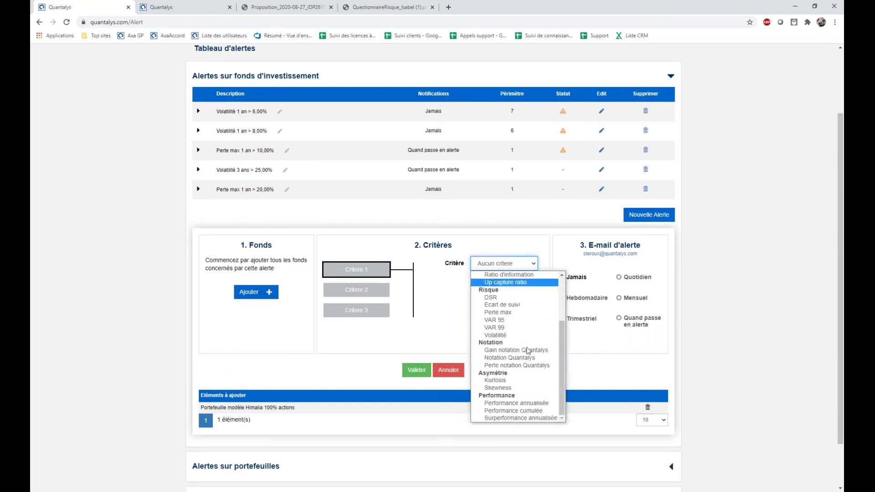
click(514, 411)
click(500, 283)
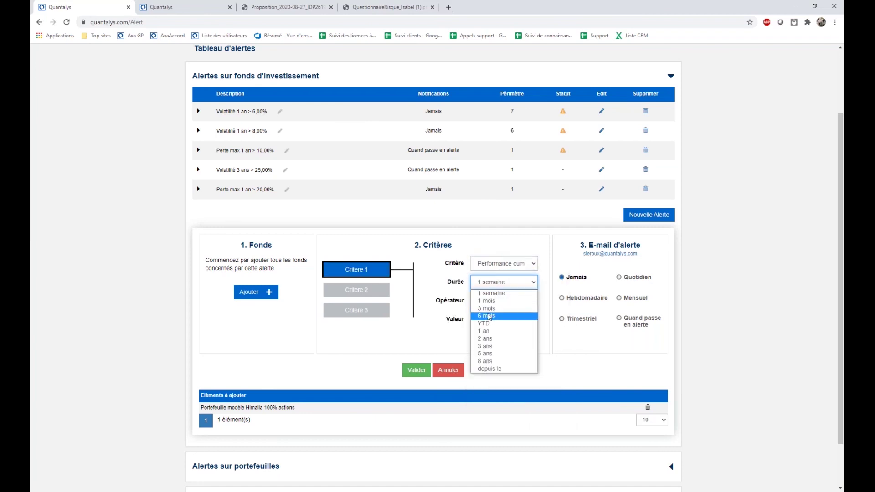
click(491, 324)
click(491, 303)
click(488, 317)
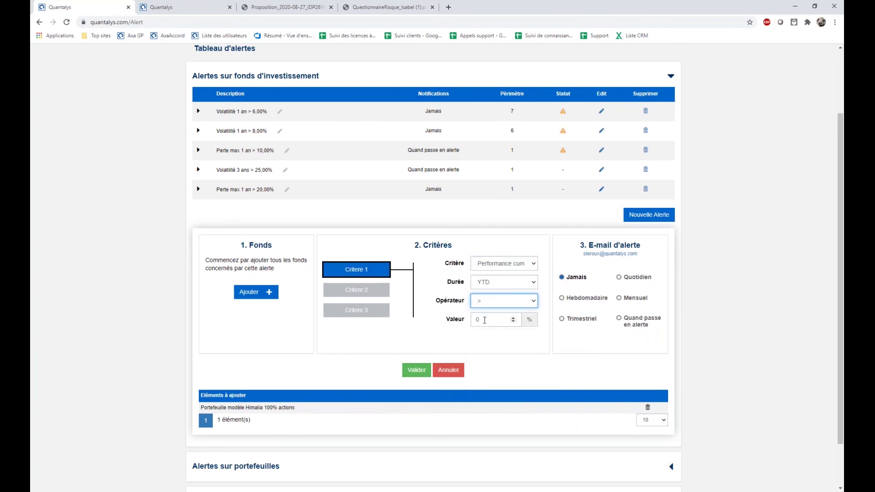
text(5)
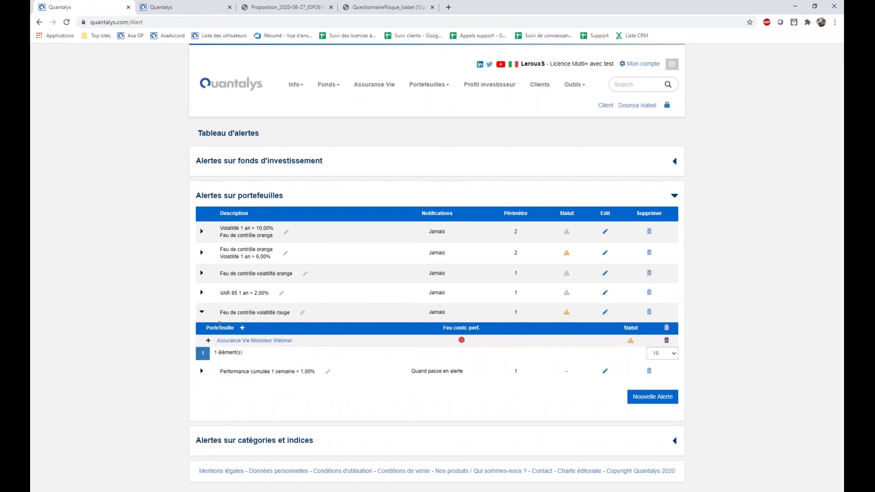
Check the orange Feu de contrôle alert's portfolios, noting Prudent PVP's 8,37 % 1-year volatility.
click(202, 315)
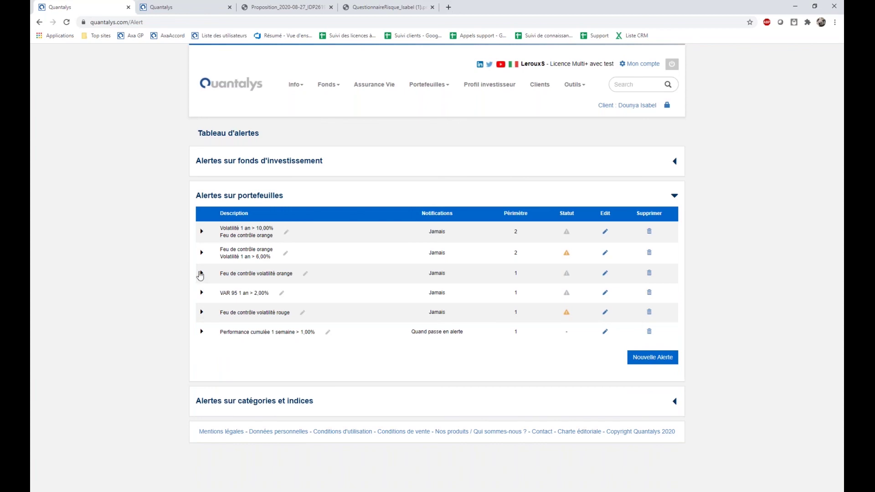
click(202, 253)
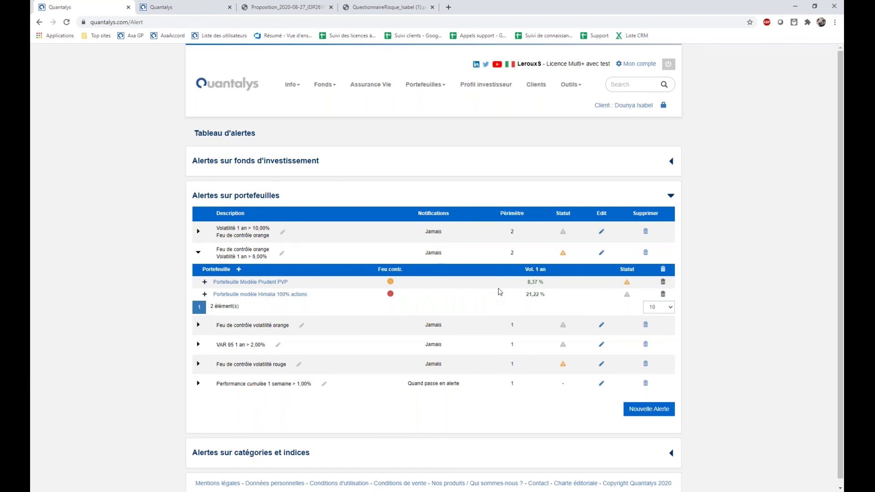
double_click(532, 282)
triple_click(542, 284)
click(253, 172)
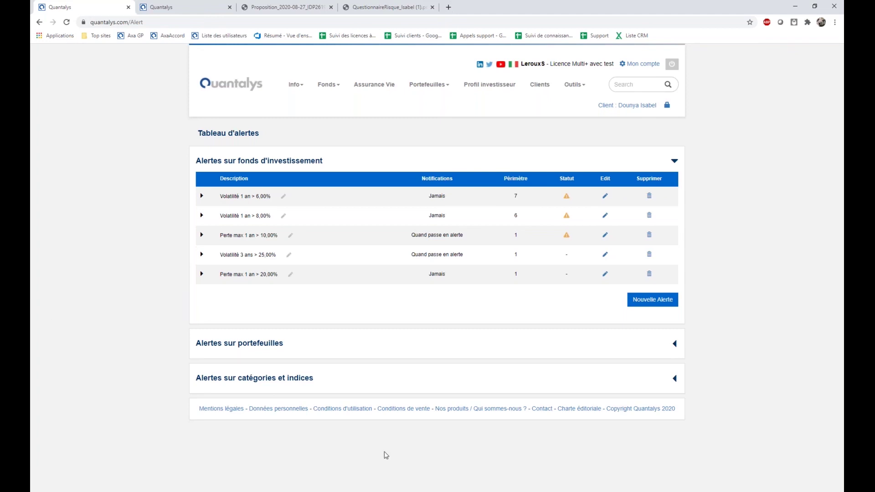
Switch to Acrobat Reader showing the training schedule with its 8 septembre 2020 alerts session.
click(325, 491)
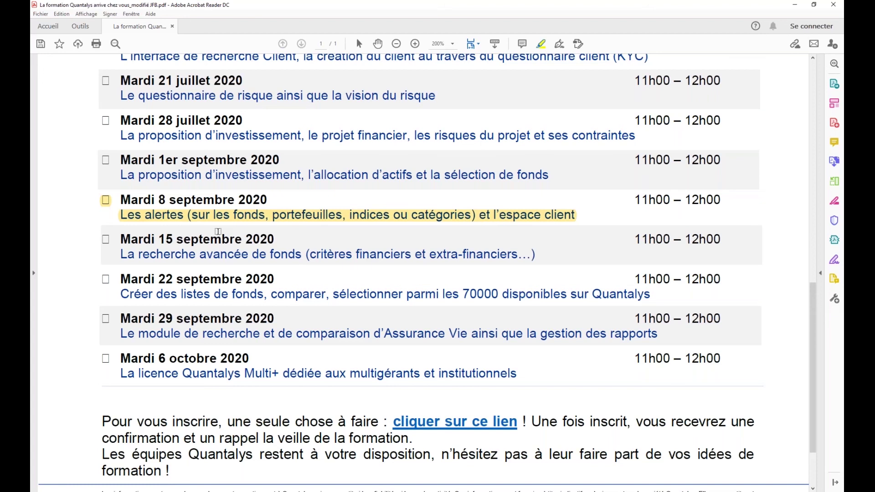
key(alt+Tab)
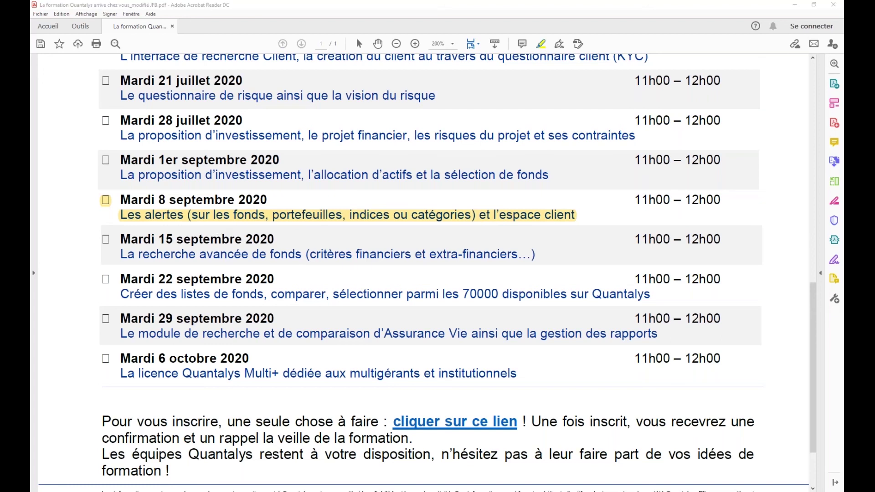